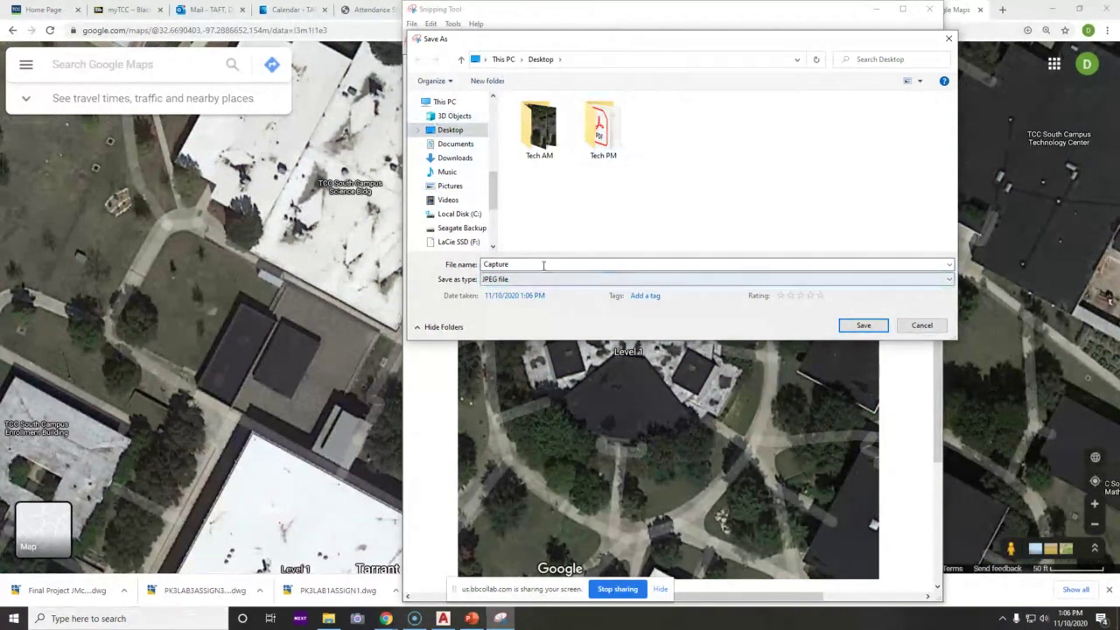
Save the captured aerial snip as a JPEG named 11-10-20 on the Desktop and copy the image to the clipboard
double_click(517, 264)
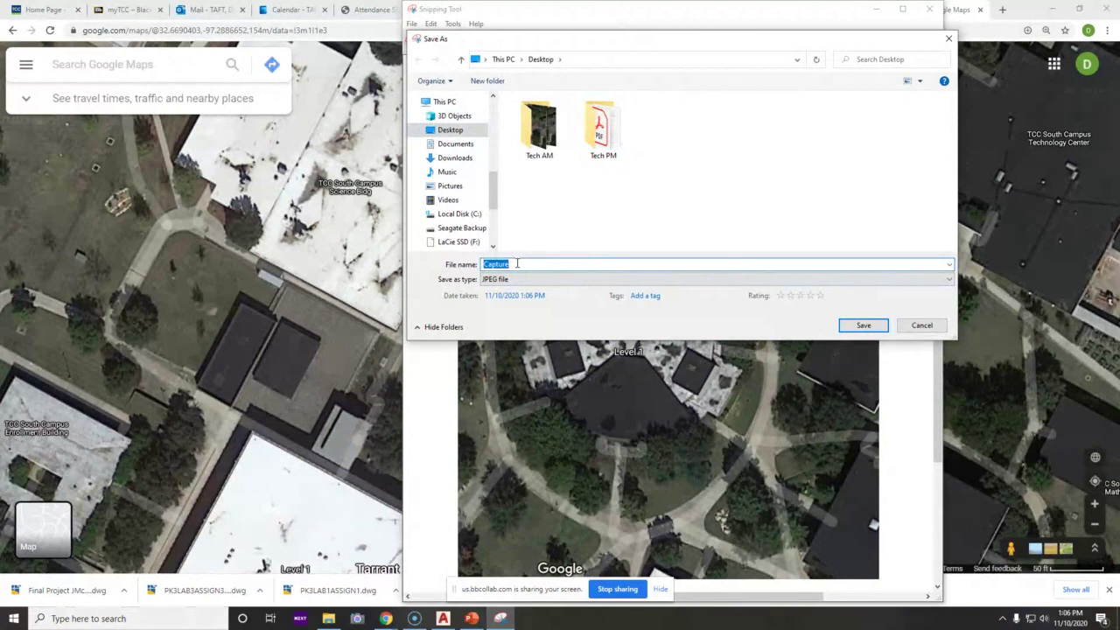
text(11-10-20)
click(865, 326)
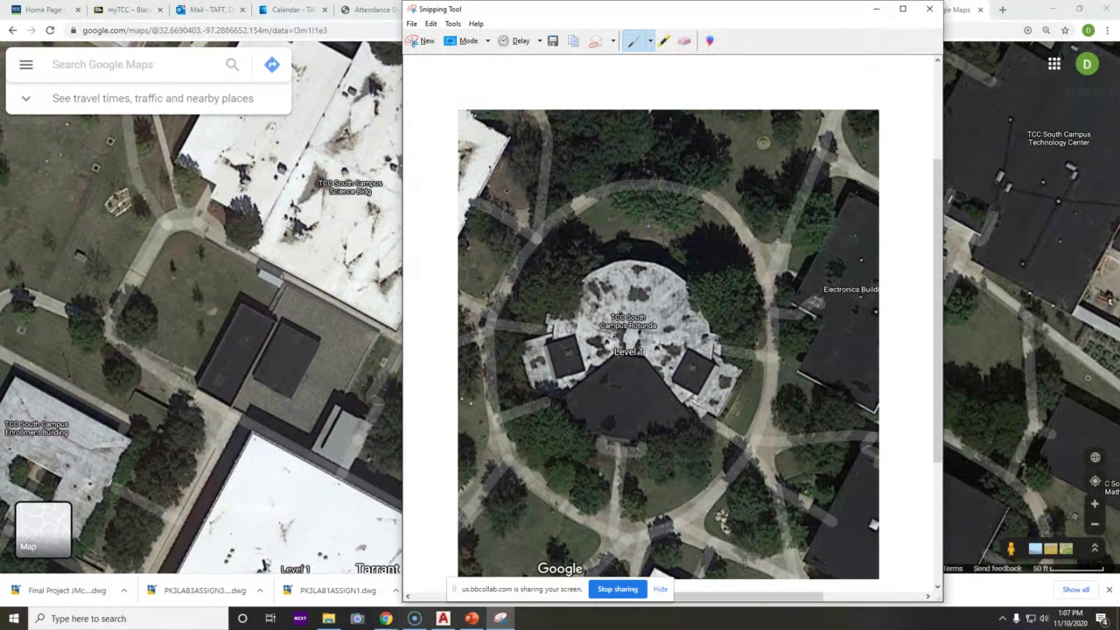
right_click(649, 228)
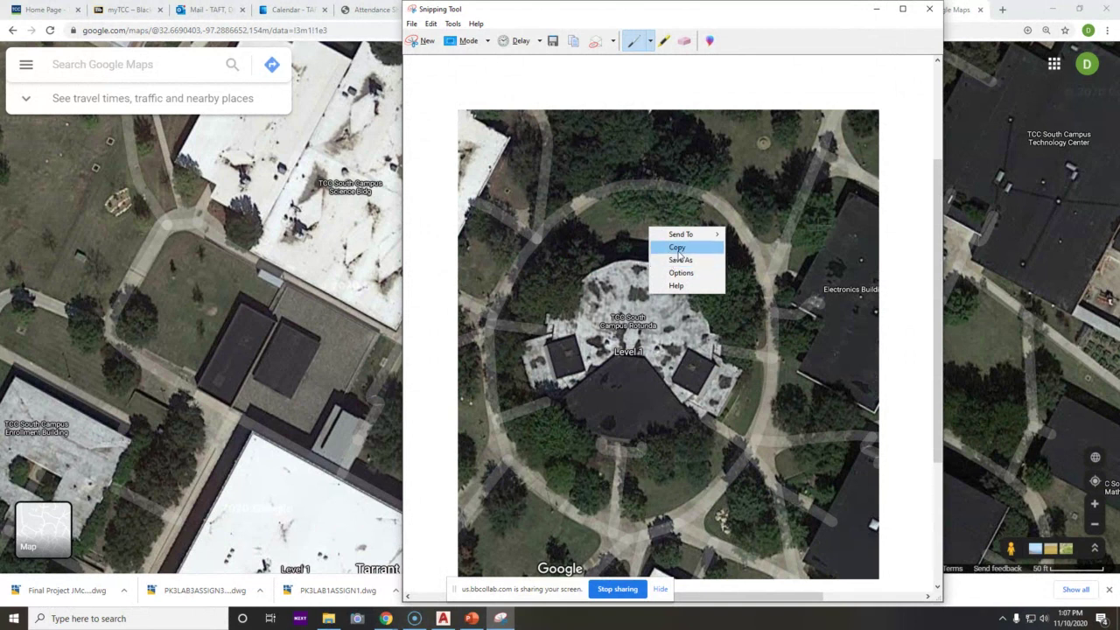
click(677, 249)
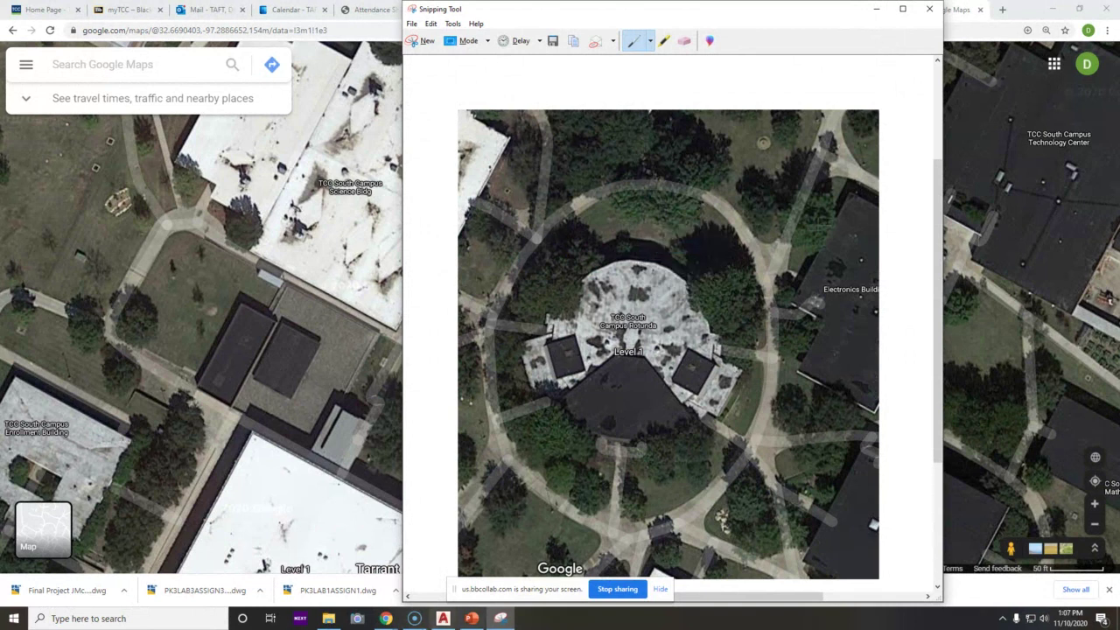
Switch to AutoCAD and paste the copied aerial image into empty model space to the right of the Plant List table
click(444, 619)
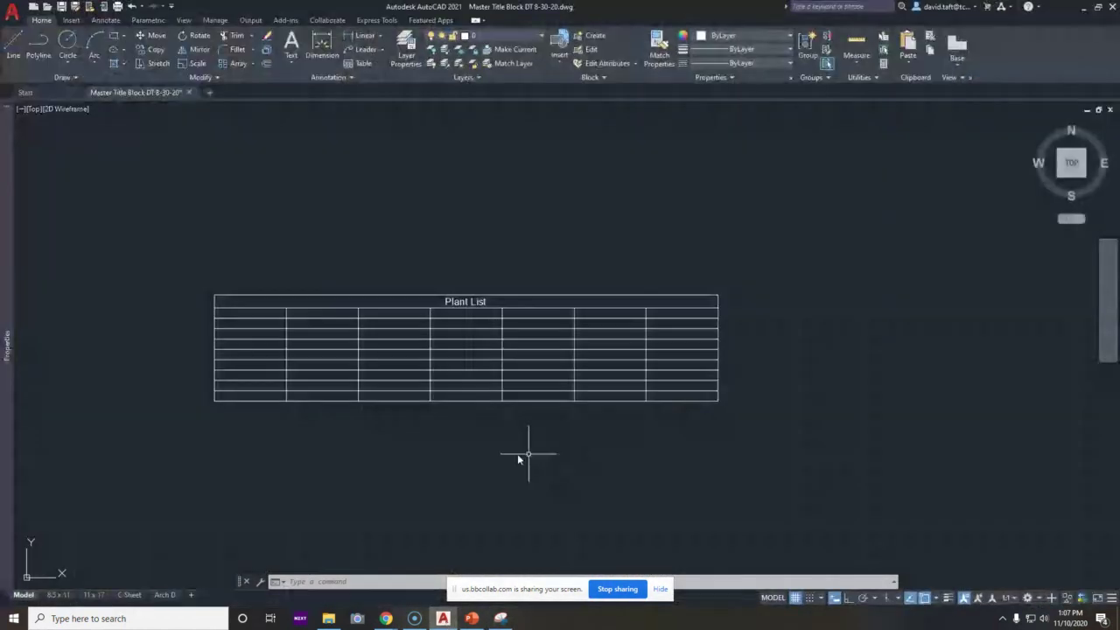
scroll(394, 425, down, 3)
middle_drag(567, 395, 262, 457)
scroll(453, 425, down, 2)
click(584, 352)
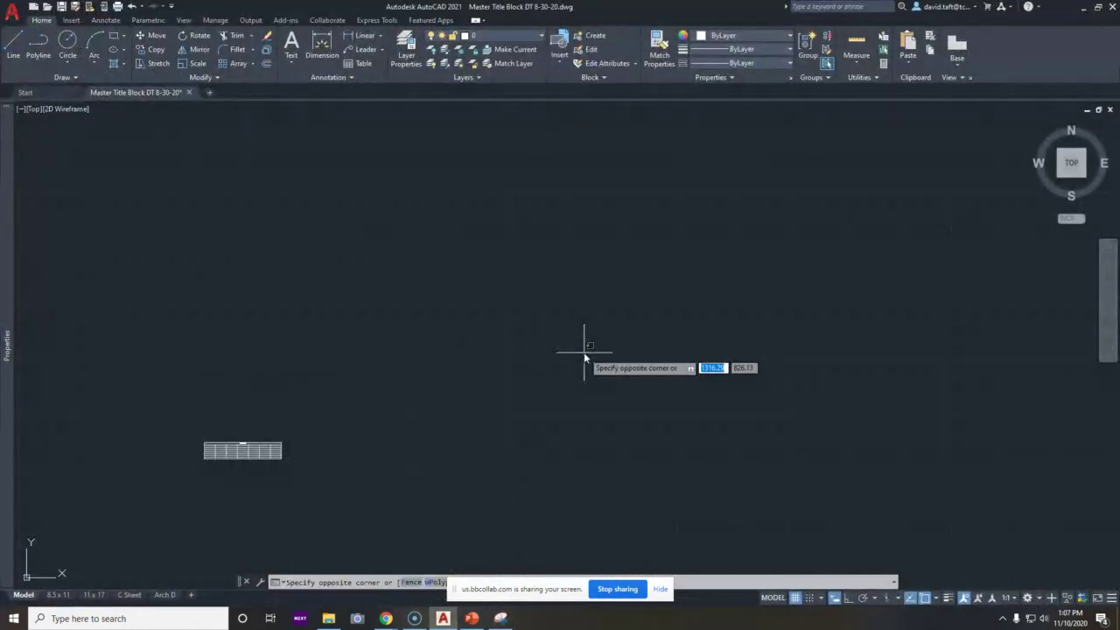
click(584, 352)
right_click(584, 351)
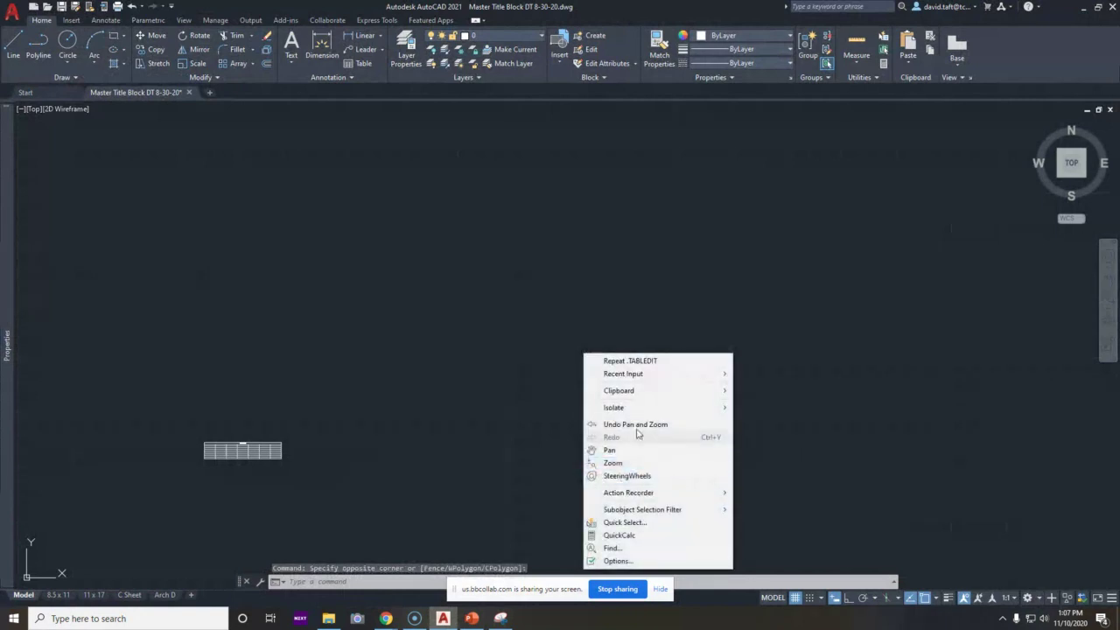
mouse_move(654, 394)
click(755, 431)
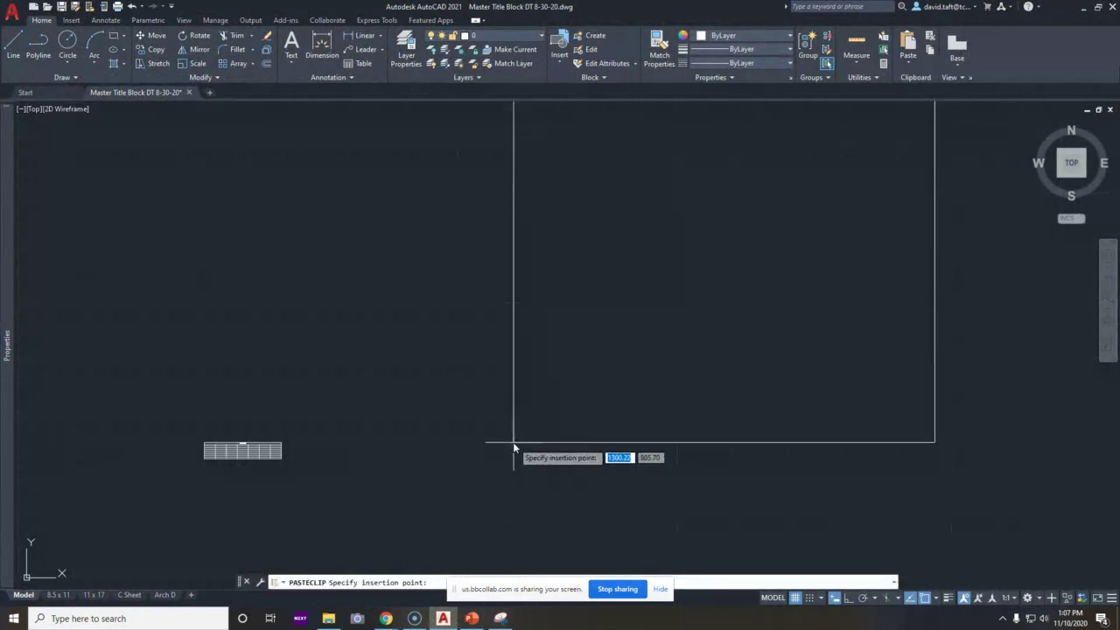
scroll(513, 442, down, 3)
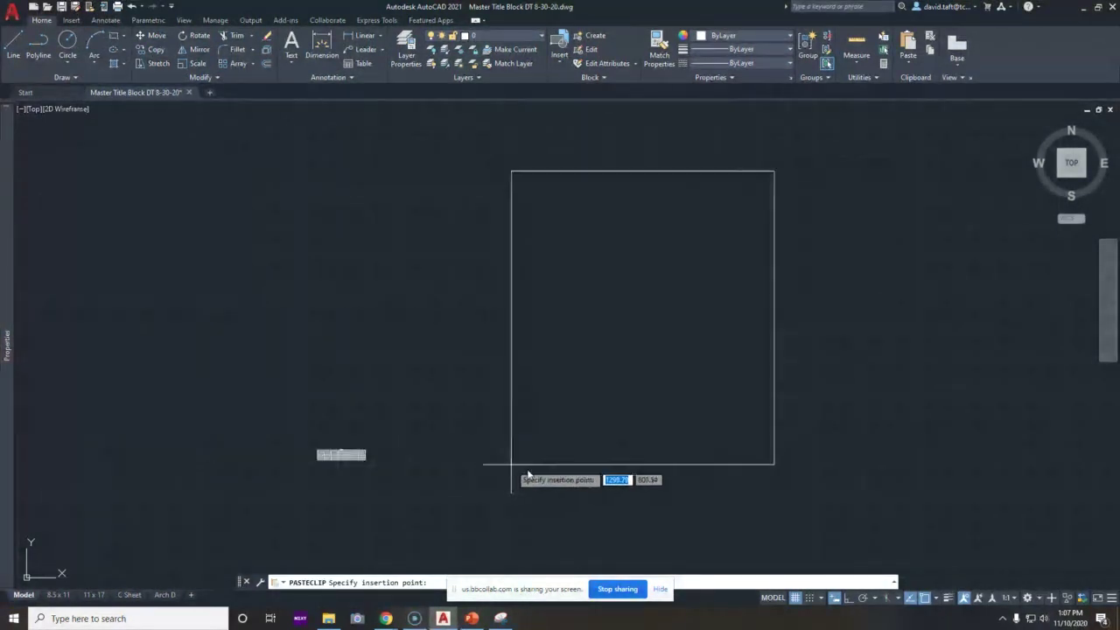
click(592, 486)
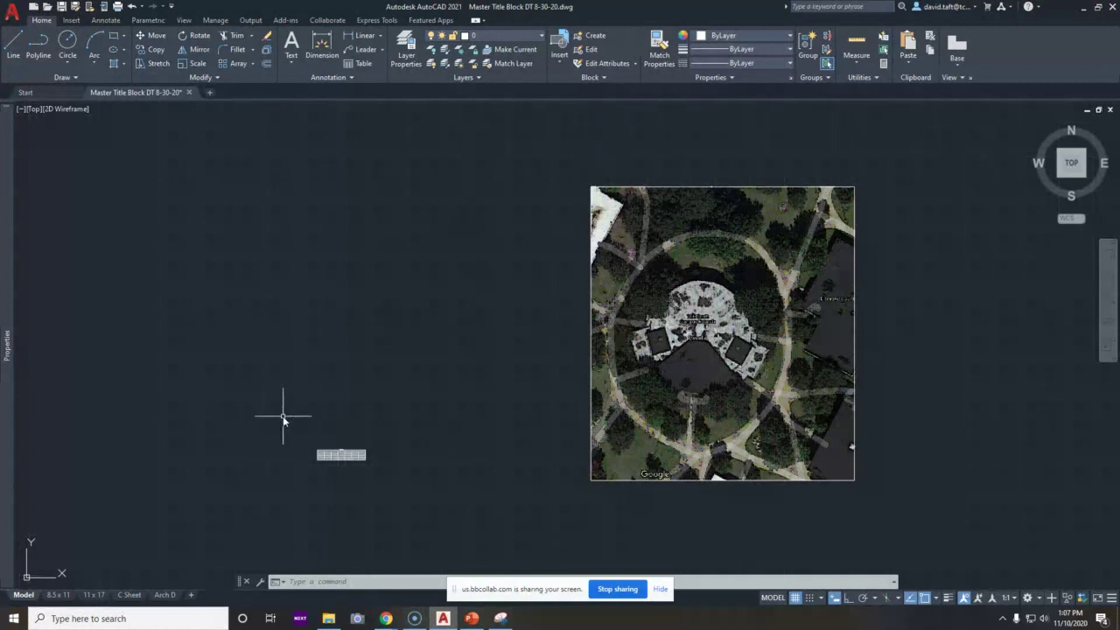
Save the drawing to the Desktop as Test 11-10-20 in AutoCAD 2018 Drawing format
click(13, 16)
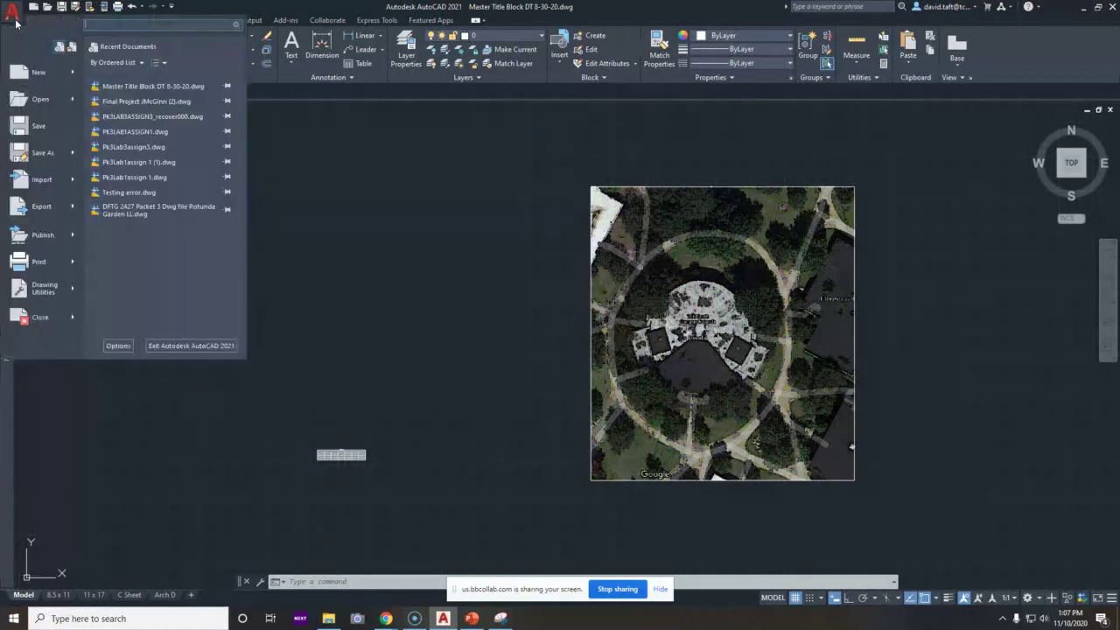
click(42, 154)
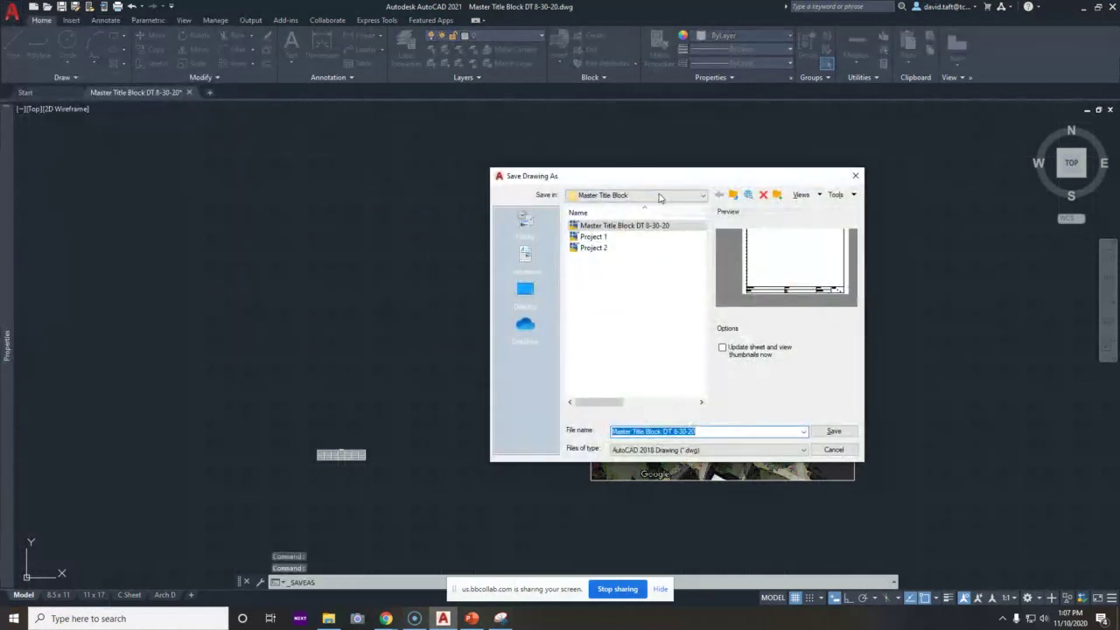
click(660, 197)
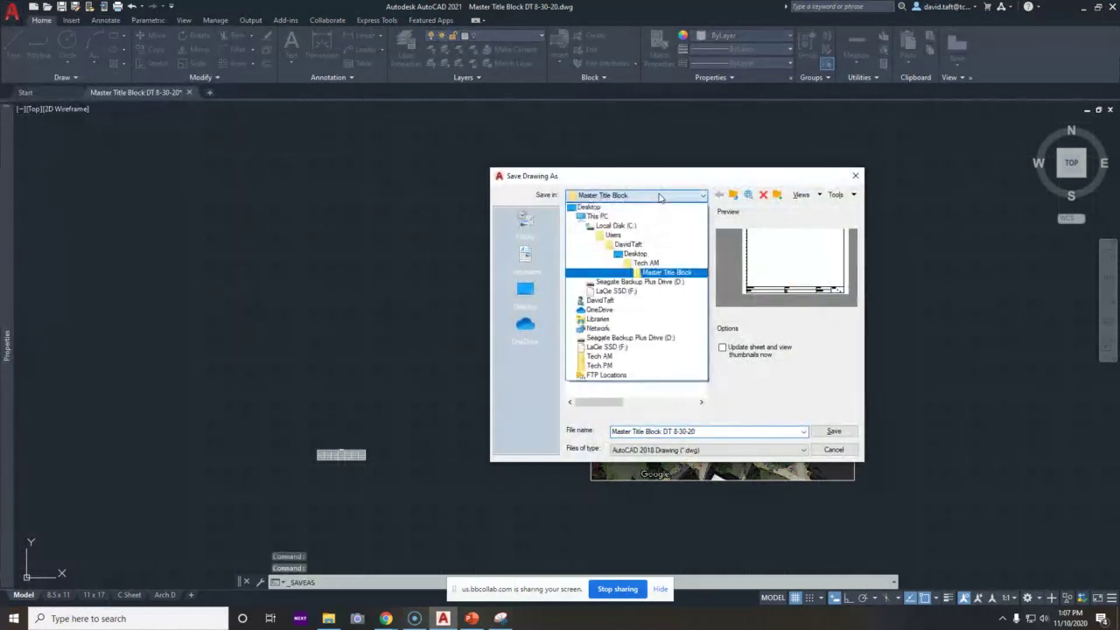
click(588, 208)
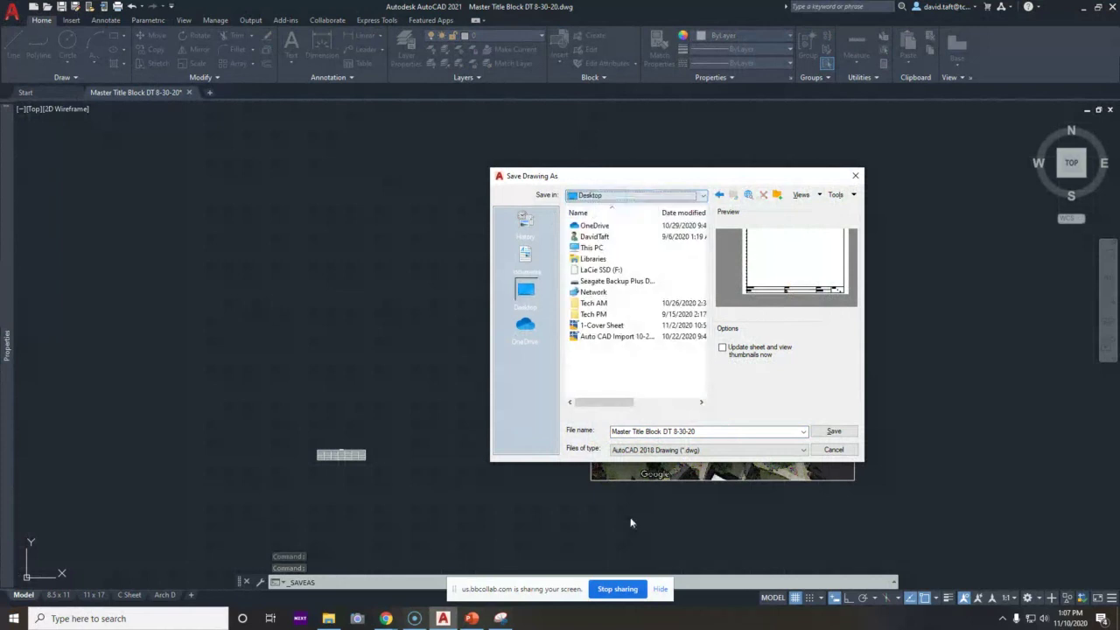
click(709, 432)
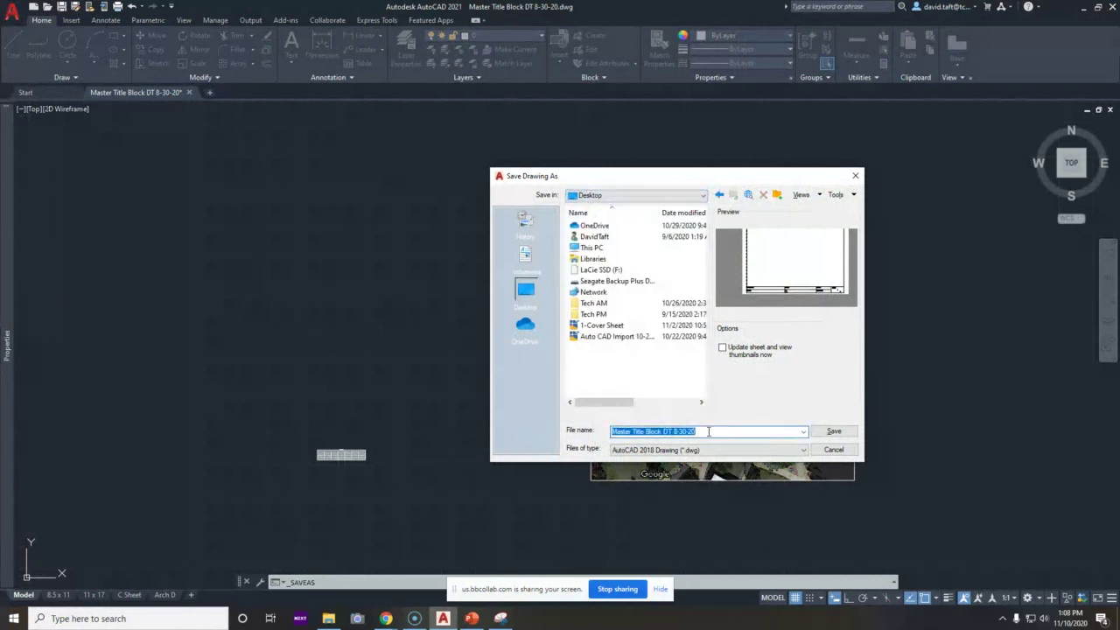
text(Test)
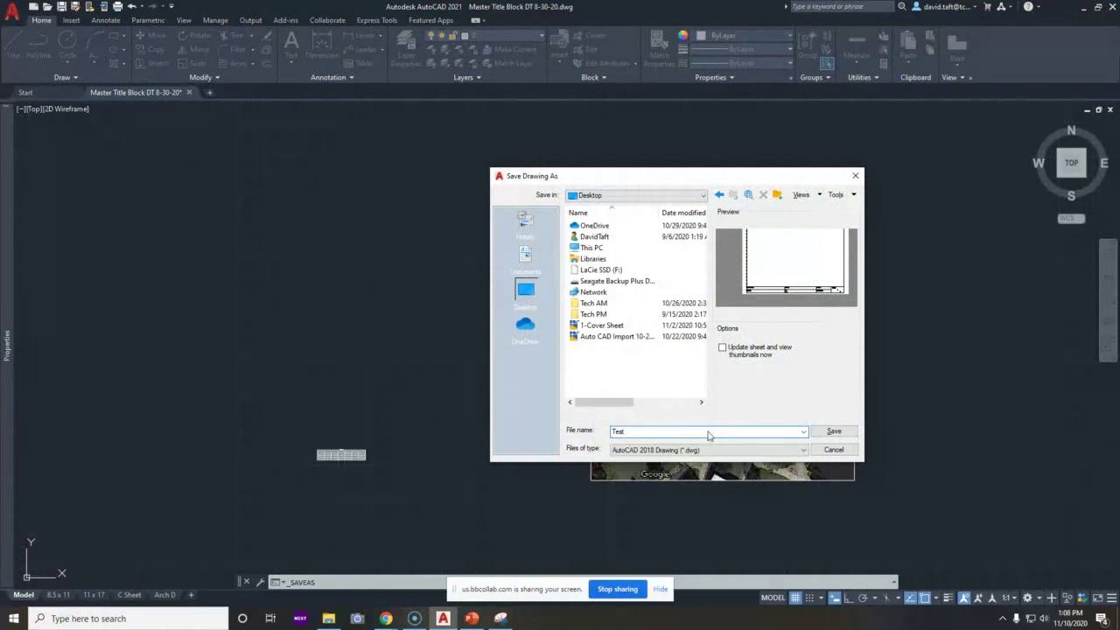
text( 11-20)
click(840, 432)
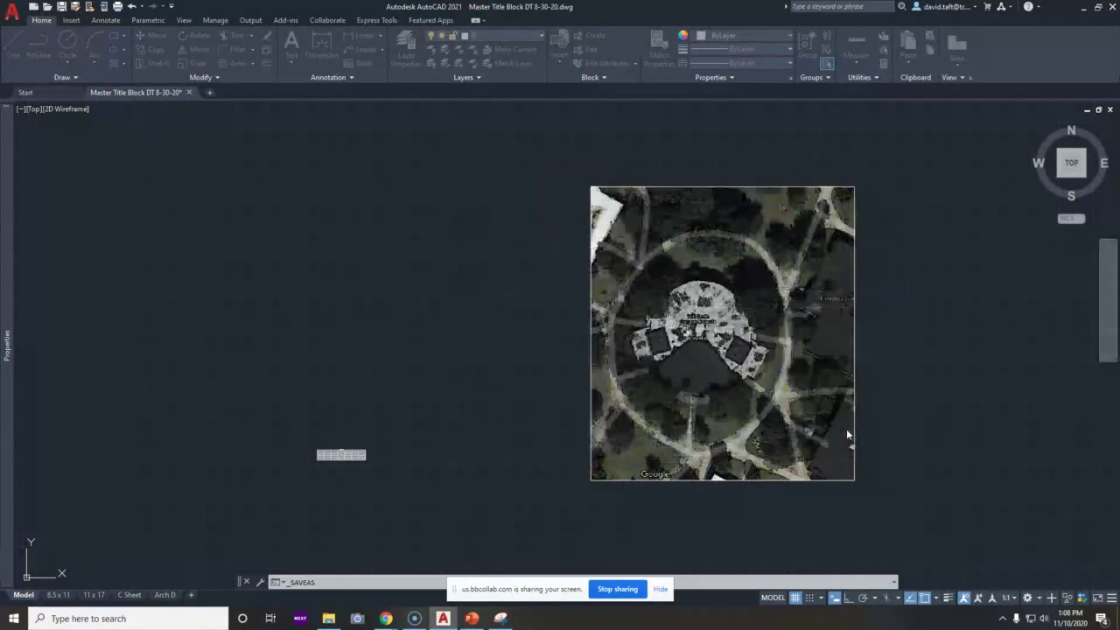
Minimize AutoCAD and the Snipping Tool, switch to the Outlook inbox in the browser, and start a new message
click(1084, 6)
click(876, 9)
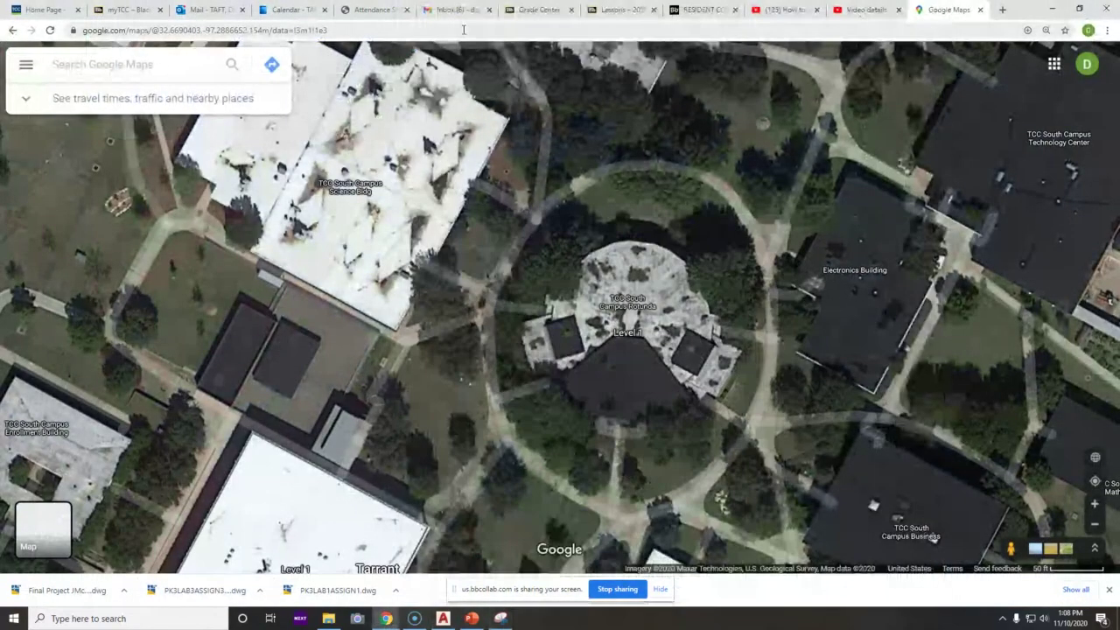
click(210, 10)
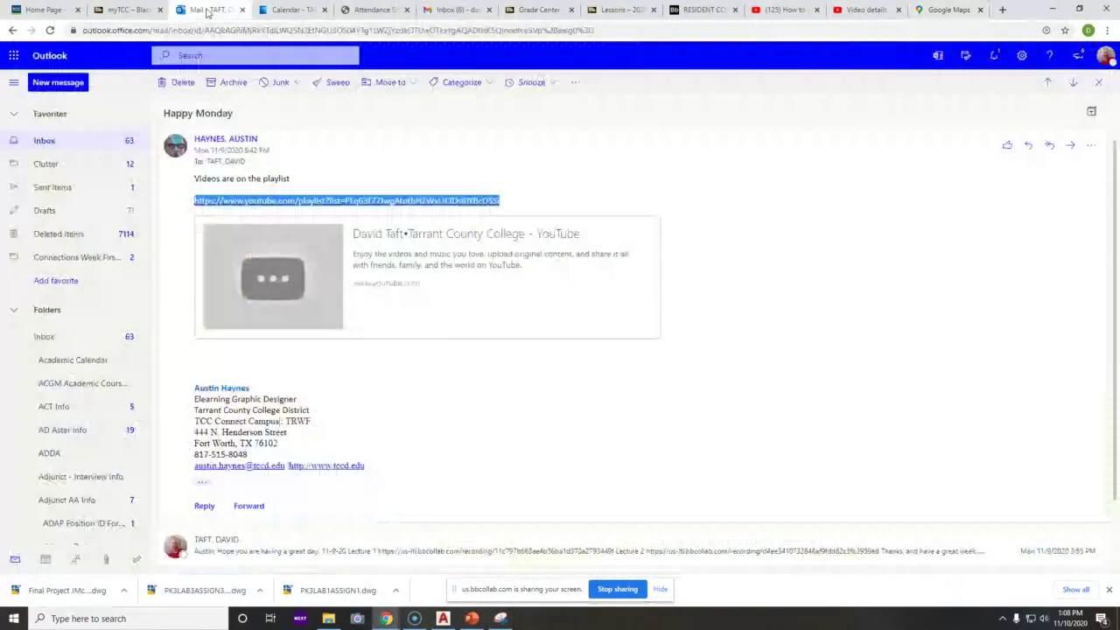
click(66, 141)
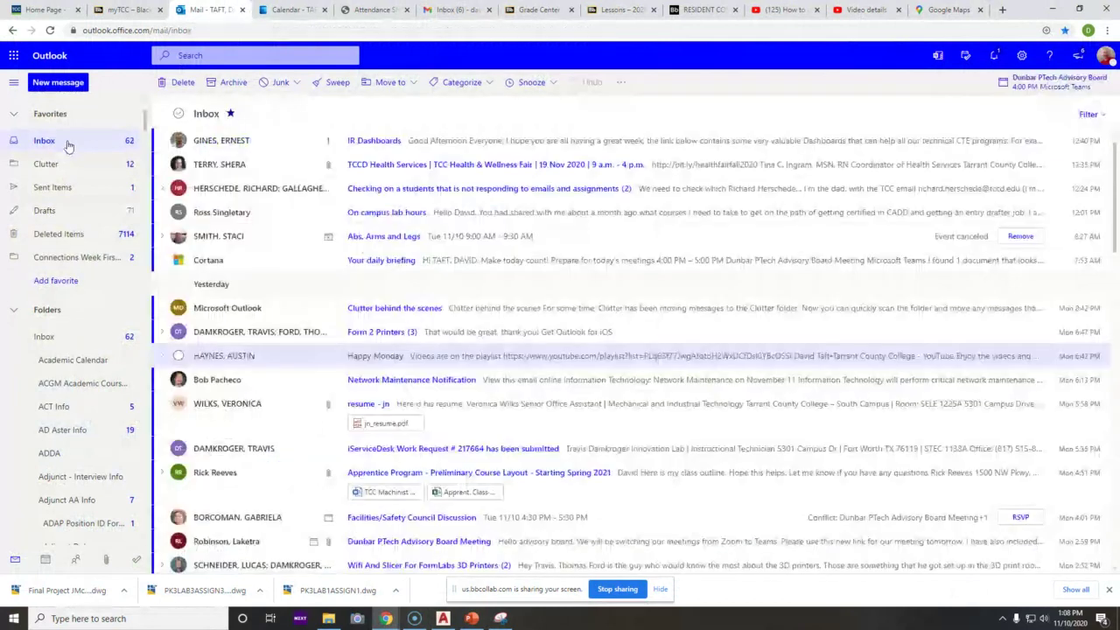
click(62, 85)
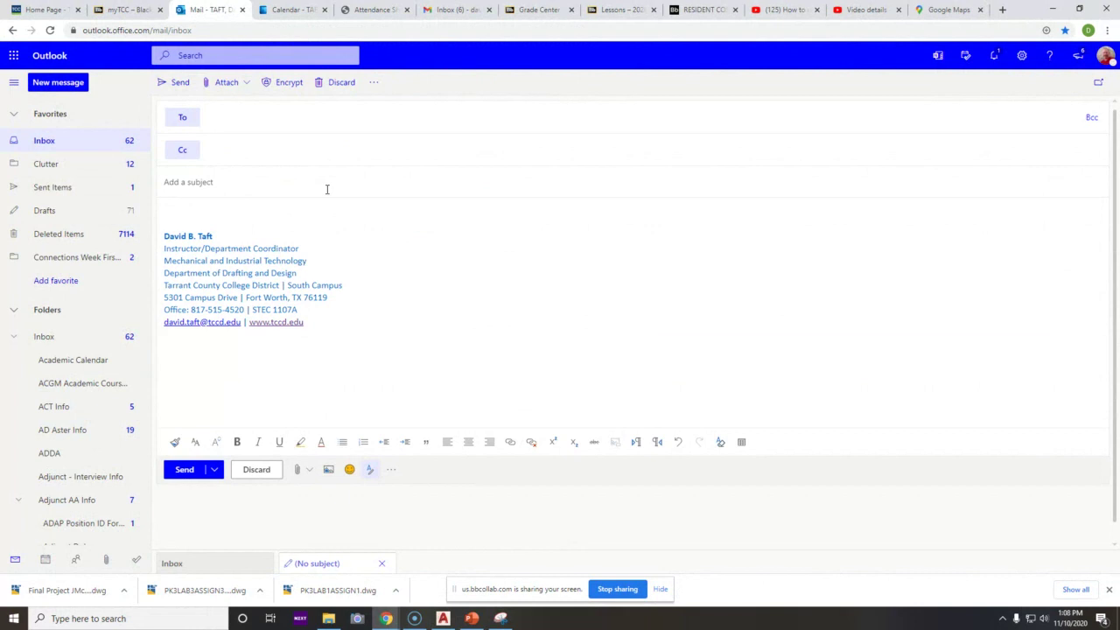
Address the message to the instructor's own my.tccd.edu contact and give it the subject Test Pic
text(avi)
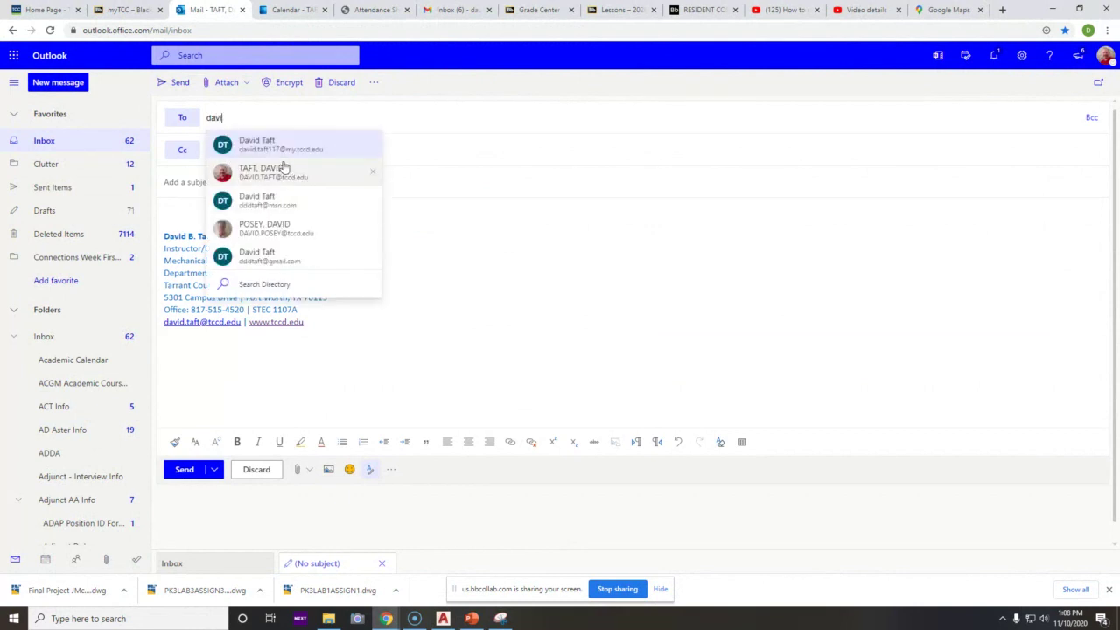
click(282, 147)
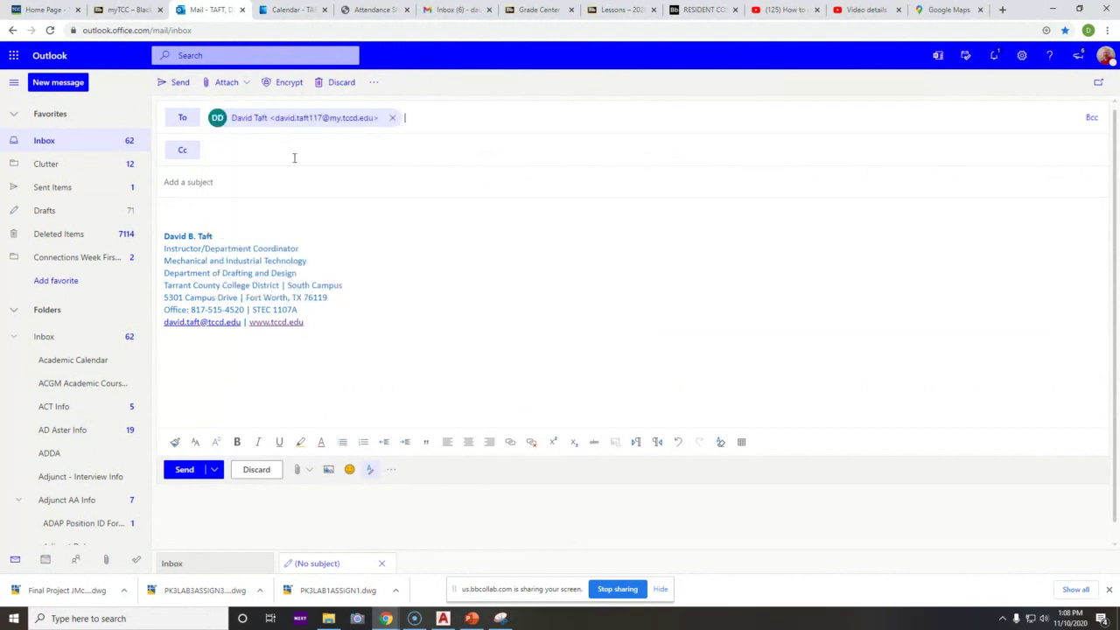
click(216, 183)
text(Test Pic)
Attach the 11-10-20 image and the Auto CAD Import 10-22-20 drawing from the Desktop to the message
click(297, 470)
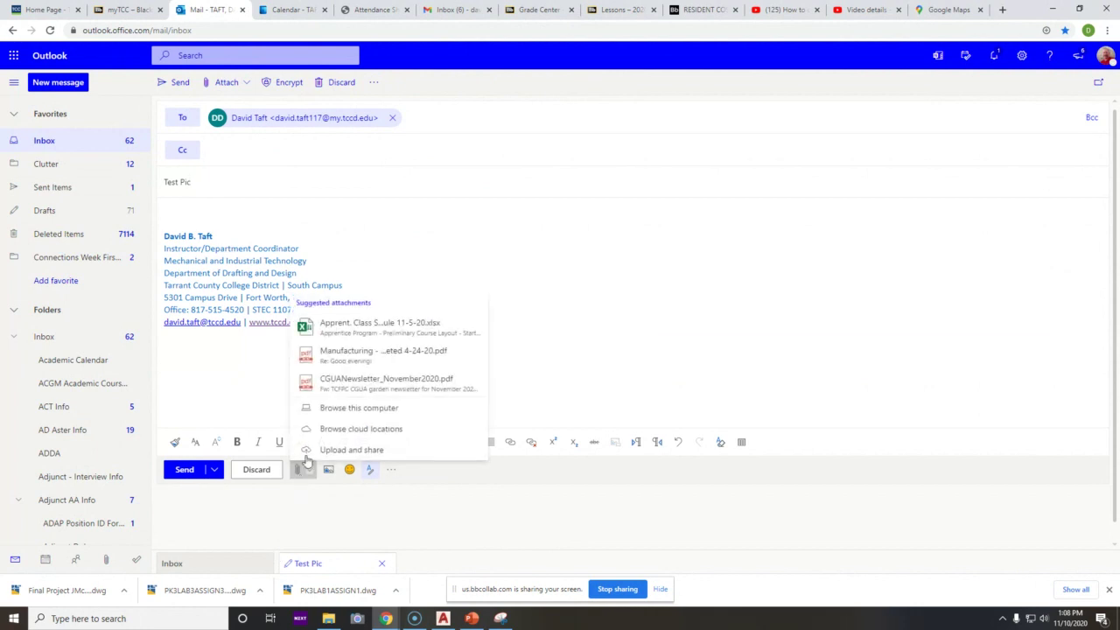
click(341, 409)
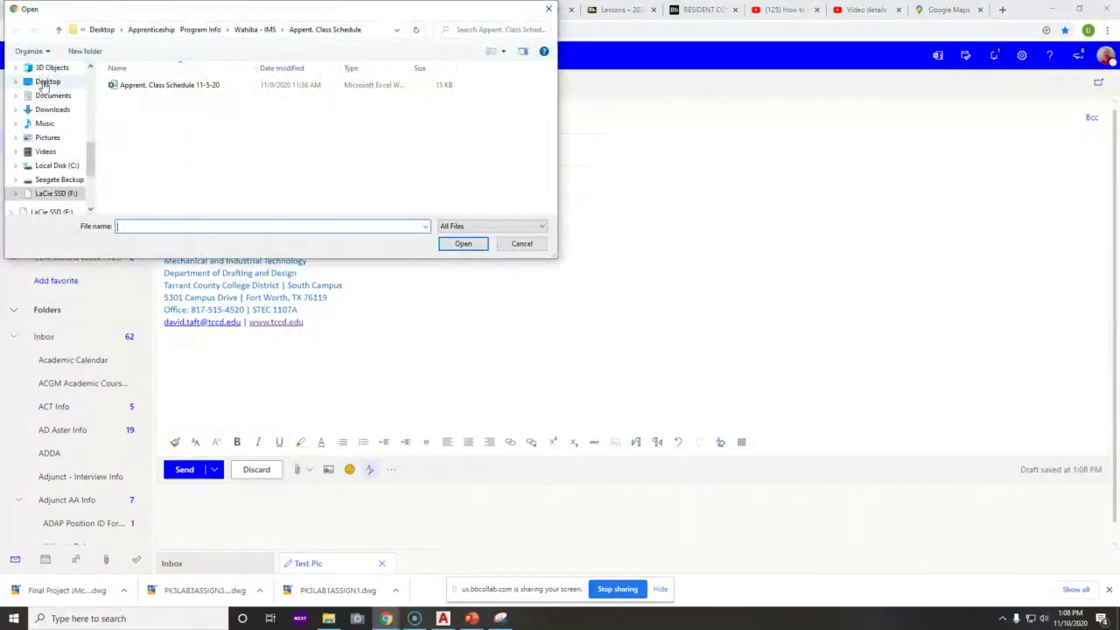
click(47, 81)
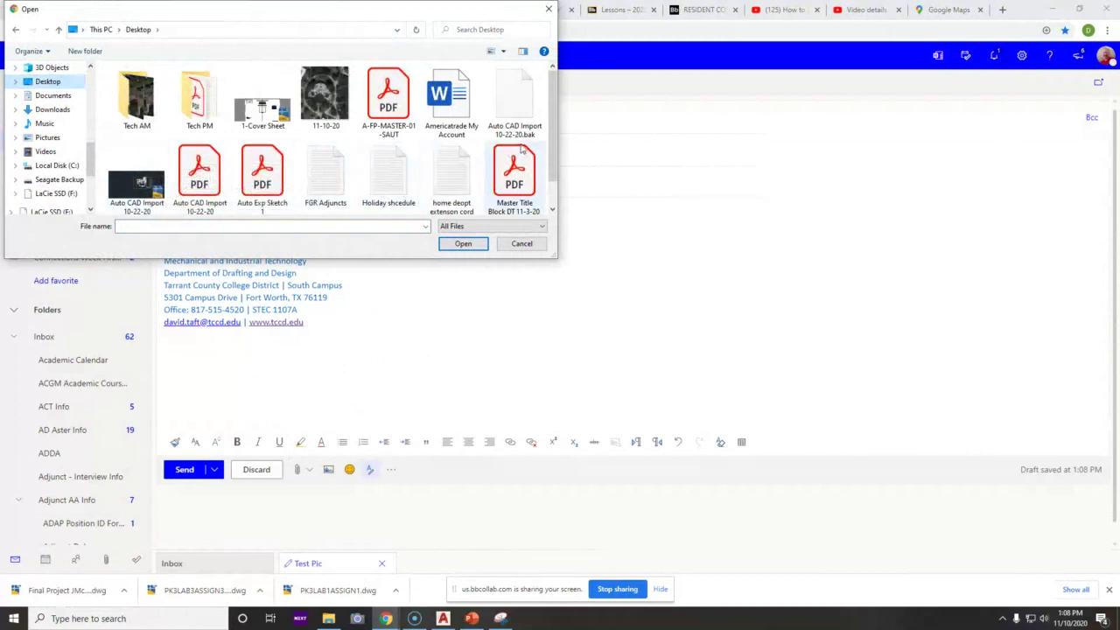
scroll(551, 153, down, 2)
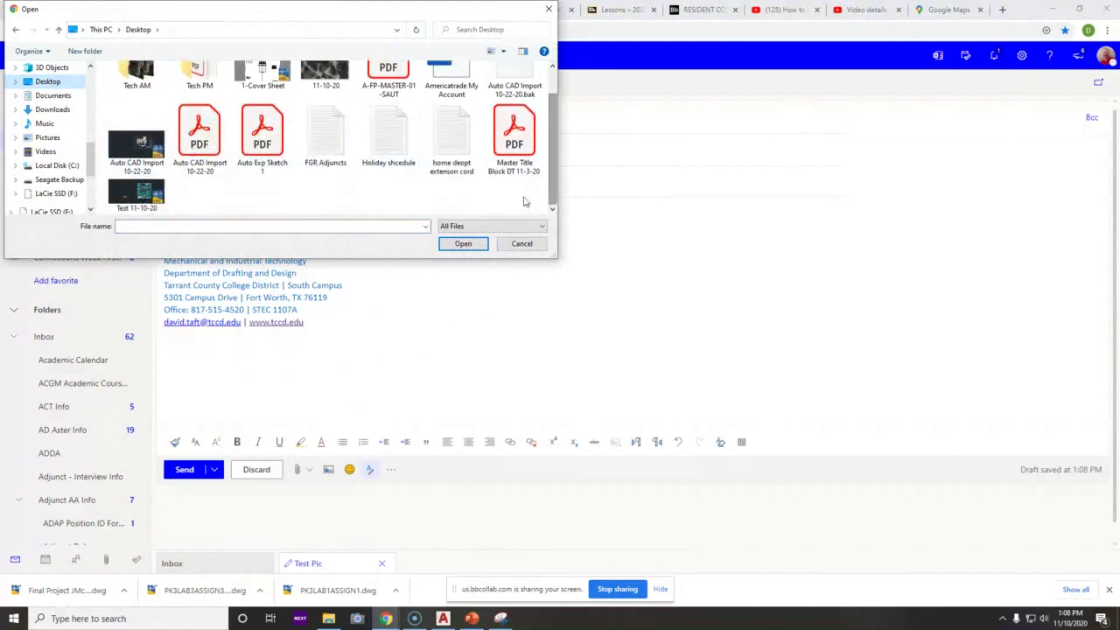
click(137, 197)
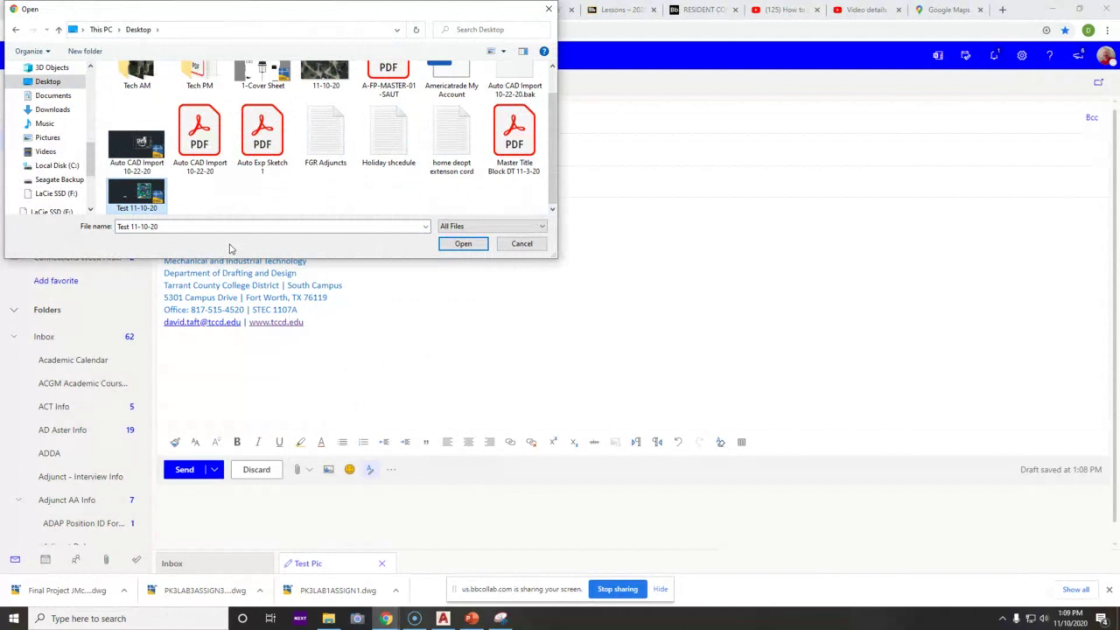
scroll(275, 216, up, 2)
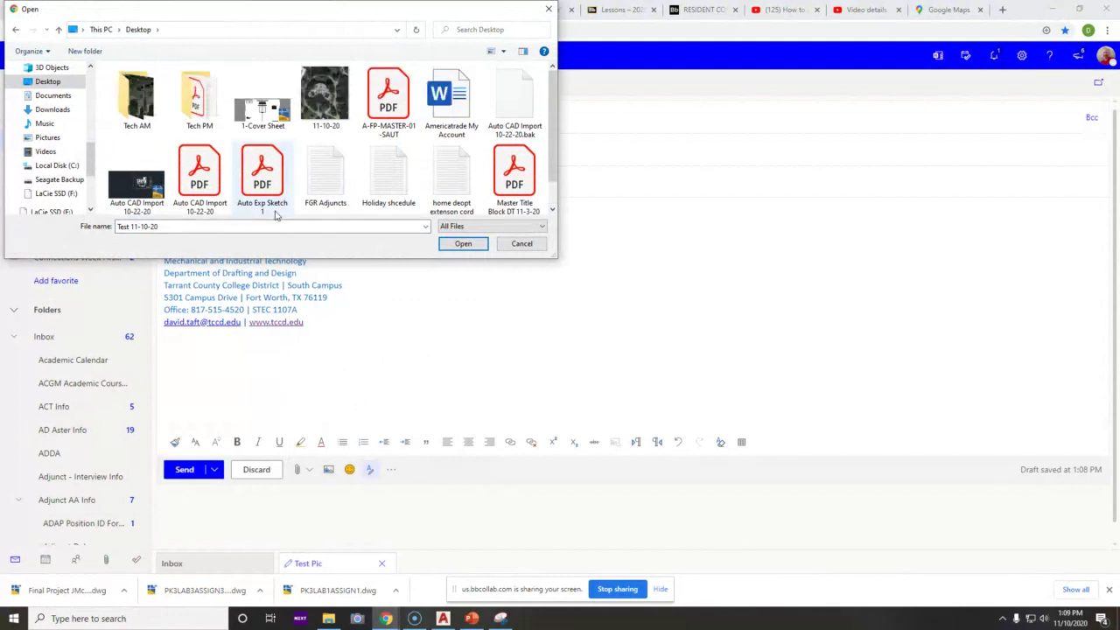
click(326, 98)
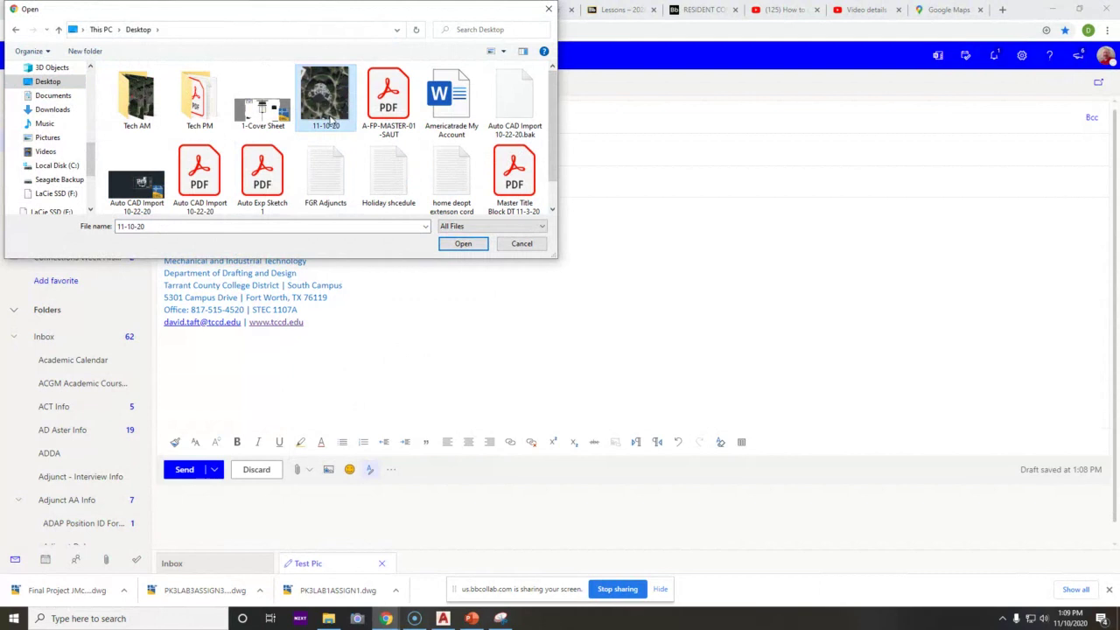
click(138, 185)
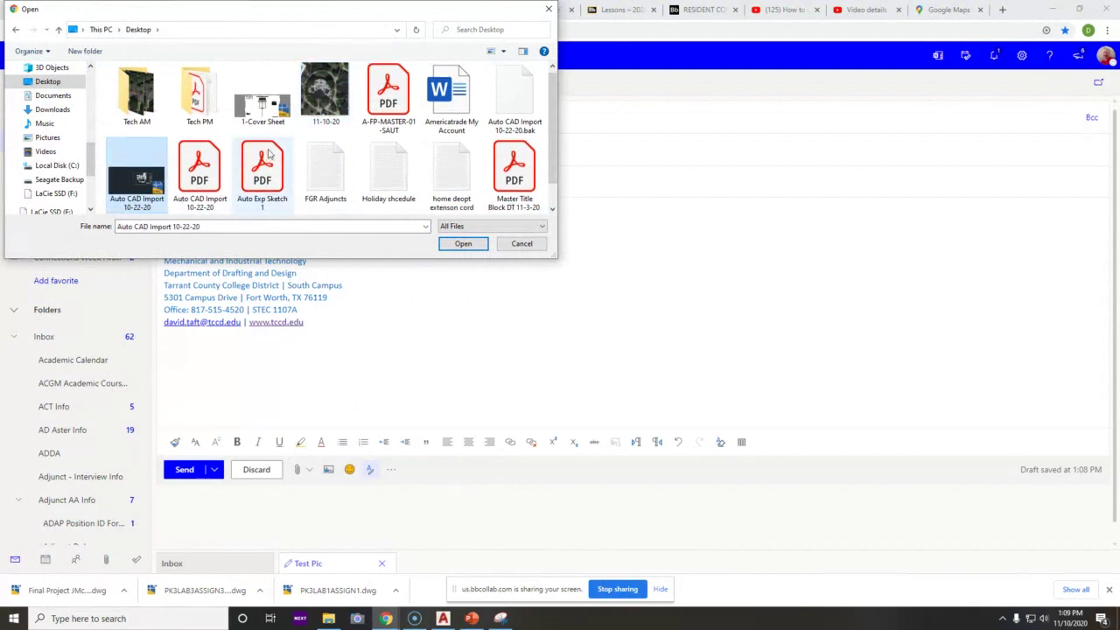
ctrl+click(325, 109)
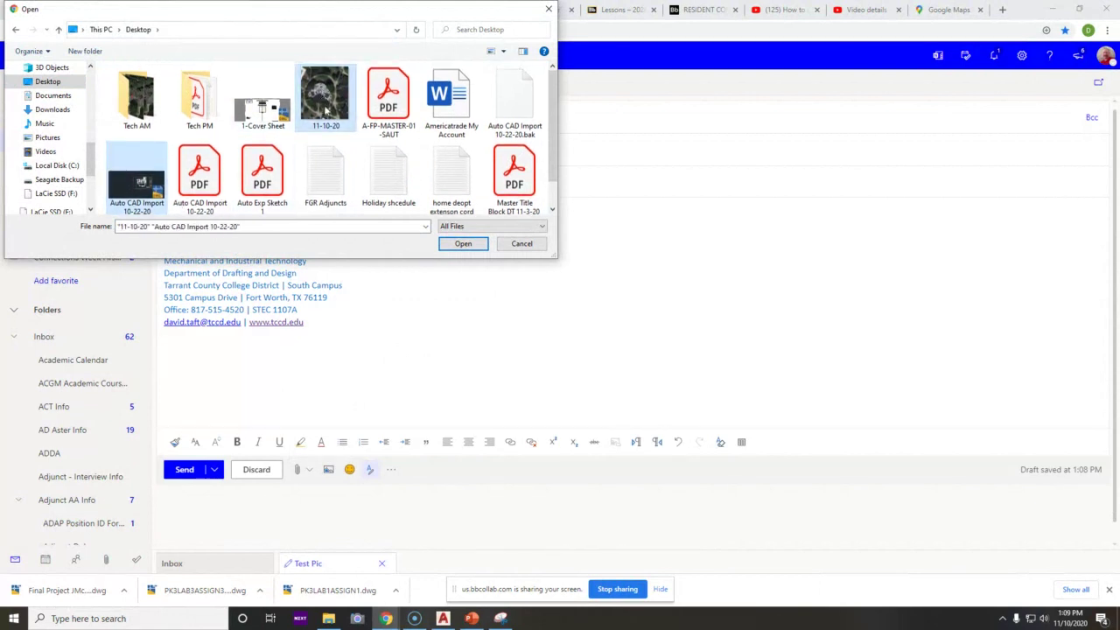
click(463, 244)
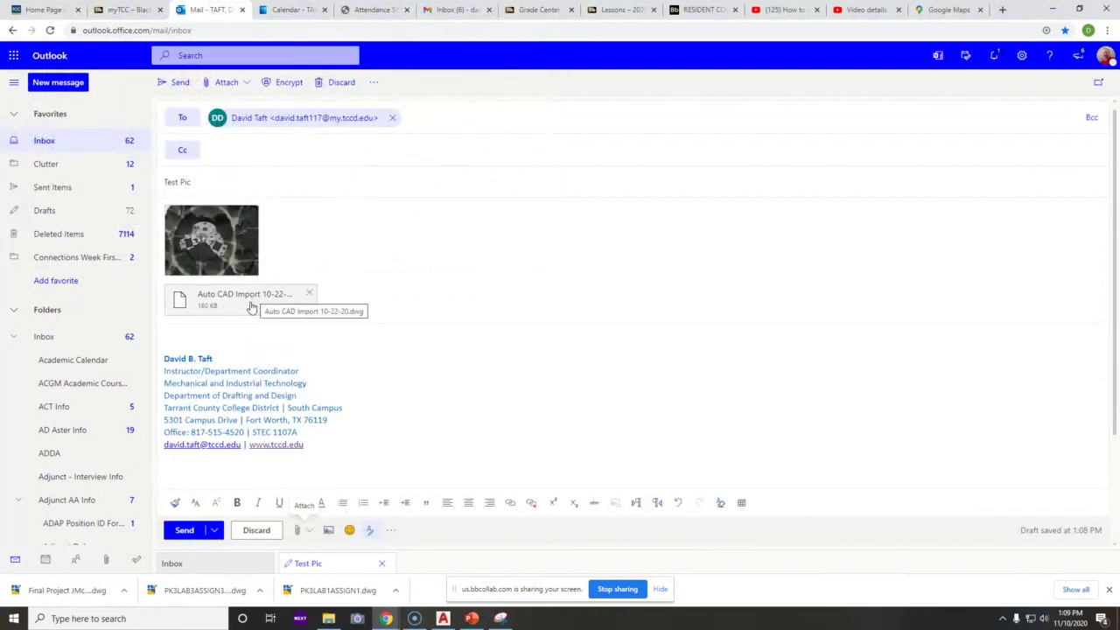
Replace the attached Auto CAD Import 10-22-20 drawing with Test 11-10-20 from the Desktop and send the message
click(309, 294)
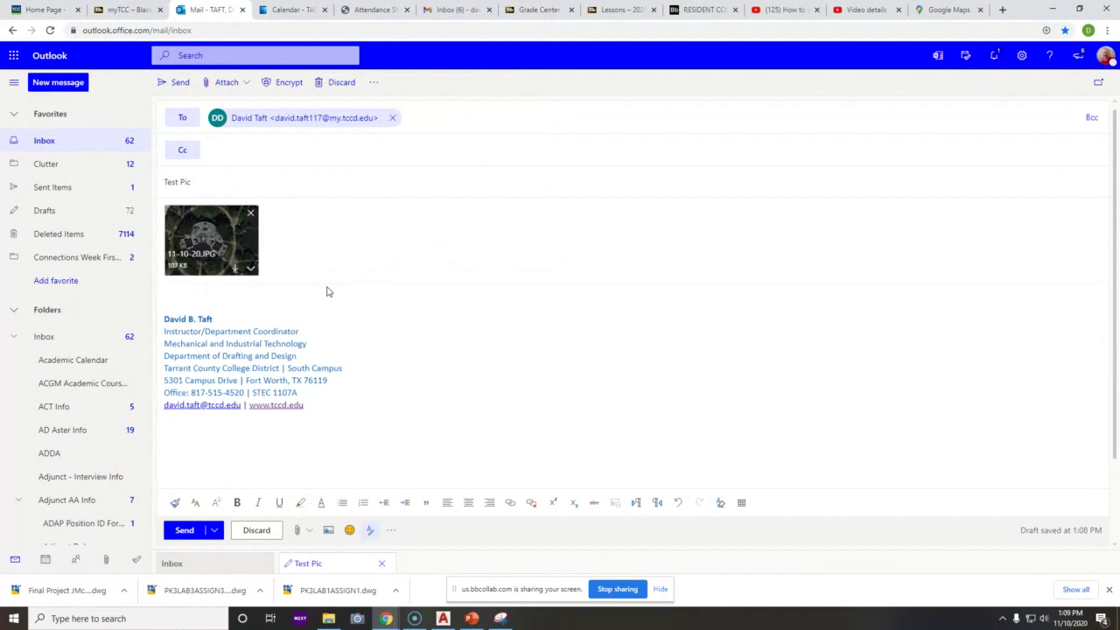
click(296, 530)
click(320, 469)
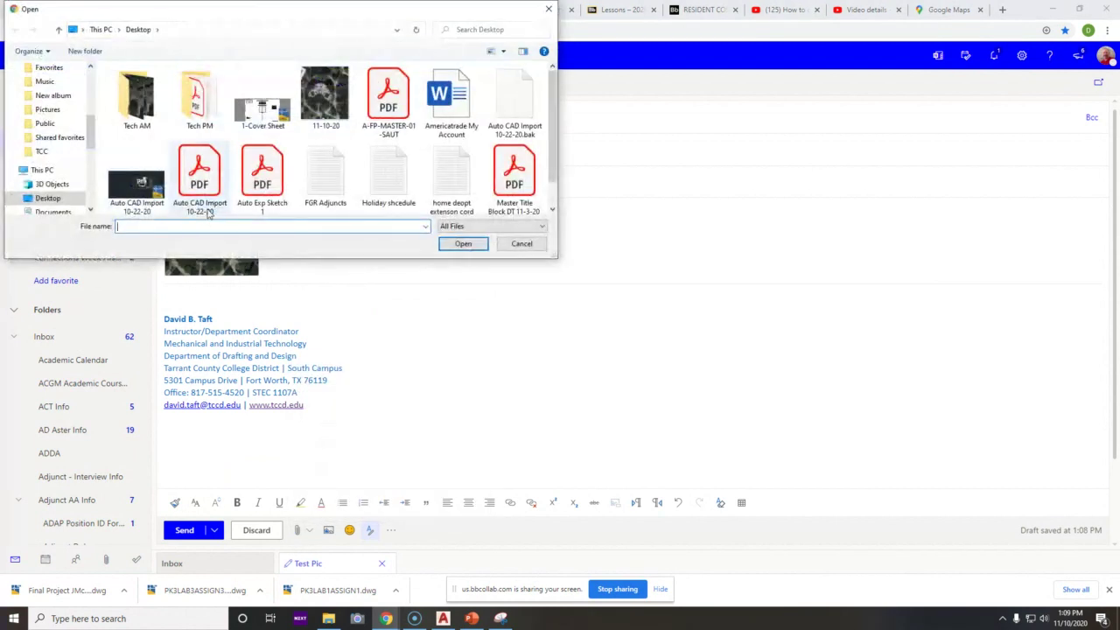
scroll(210, 213, down, 1)
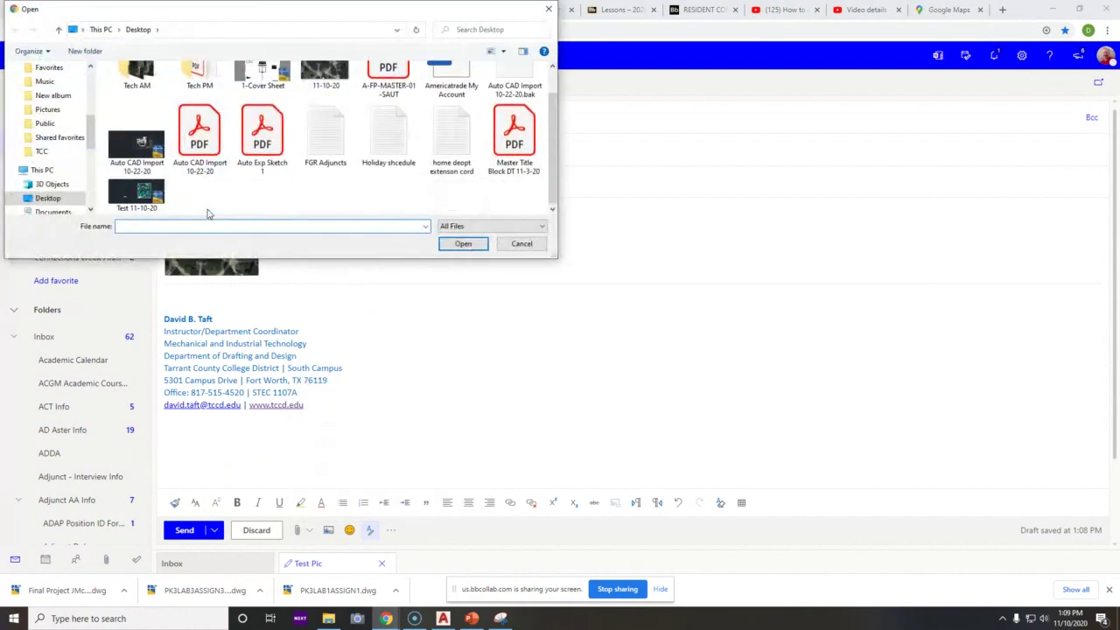
click(146, 194)
click(463, 245)
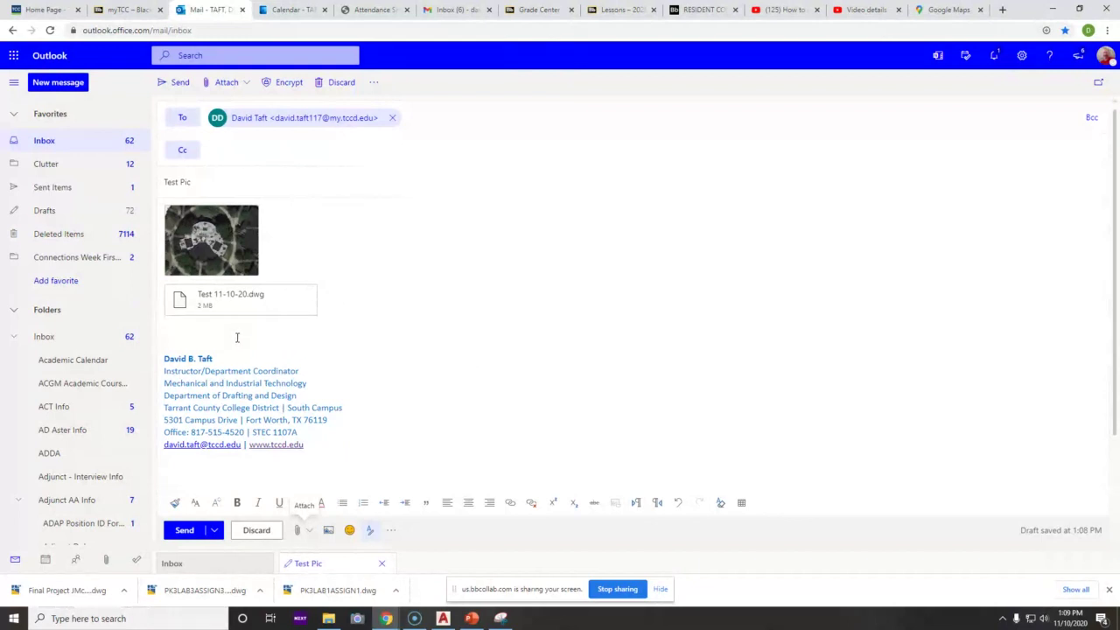
click(184, 532)
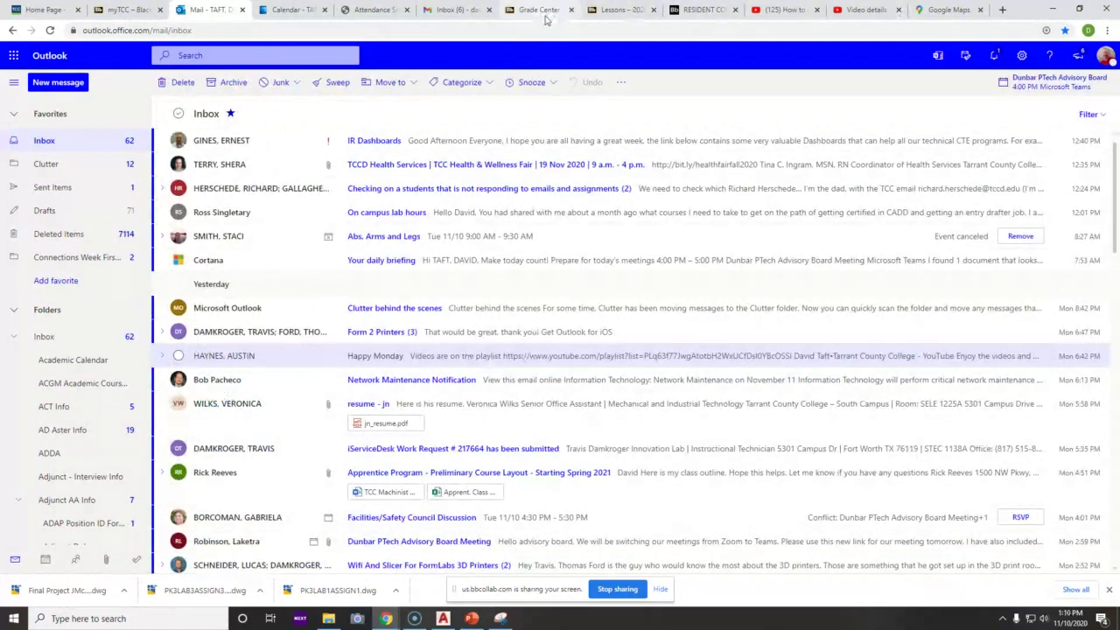
Open the received Test Pic message in the Gmail inbox and download its Test 11-10-20.dwg attachment
click(434, 12)
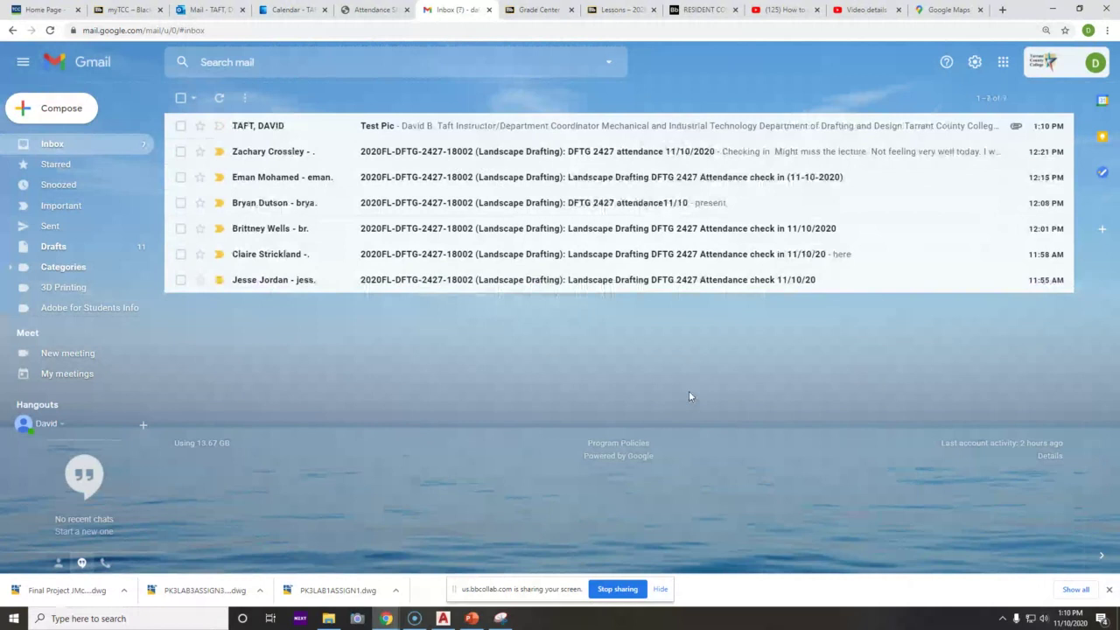
click(255, 128)
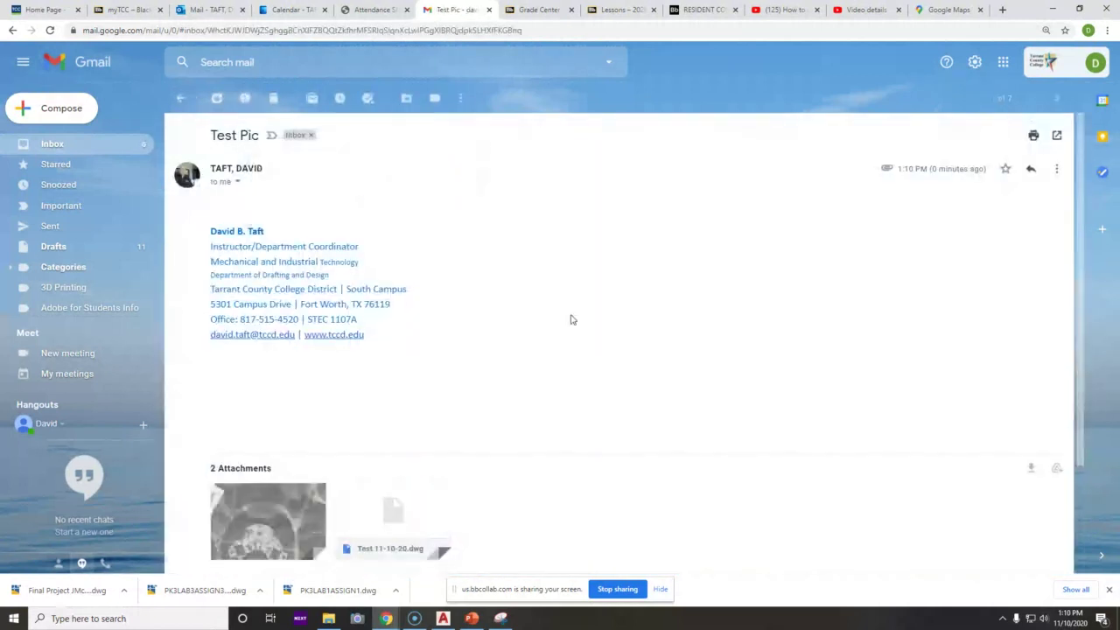
scroll(518, 359, down, 2)
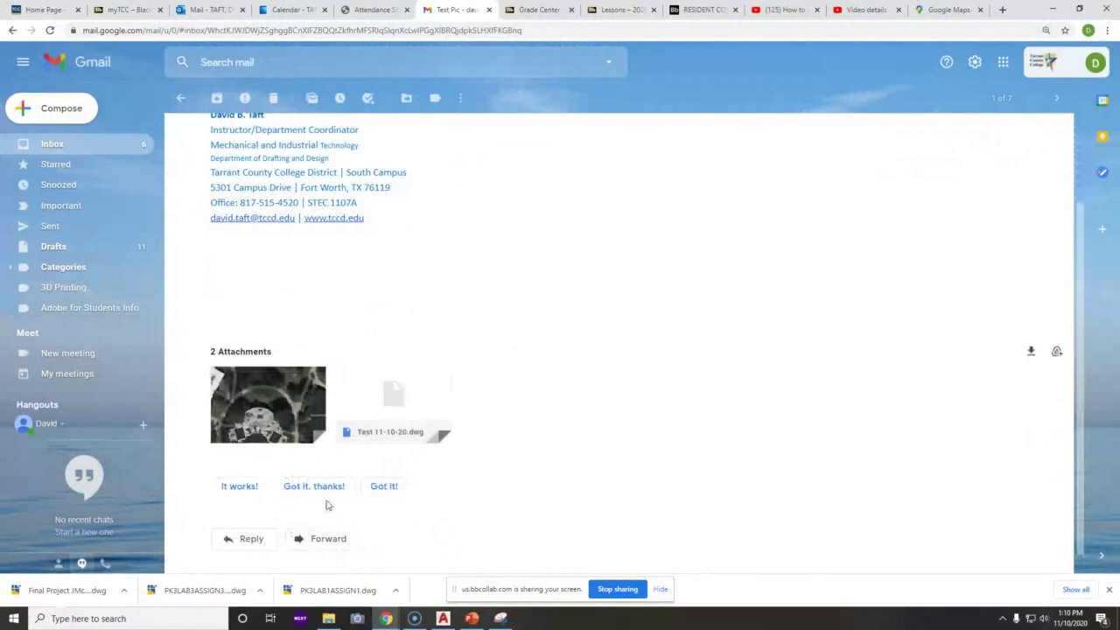
mouse_move(371, 444)
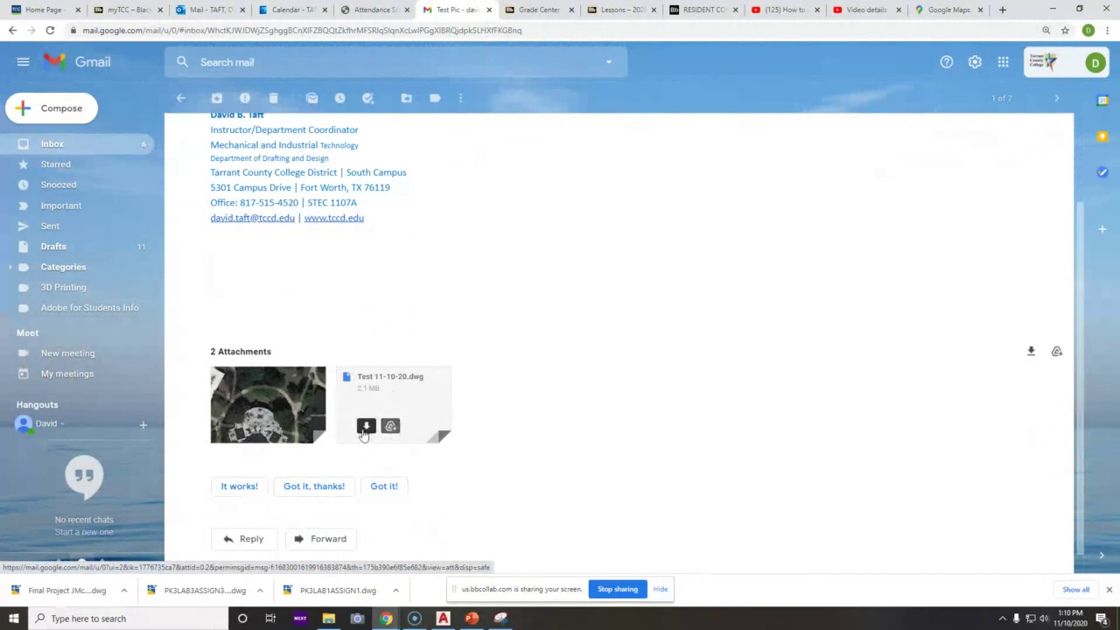
click(366, 427)
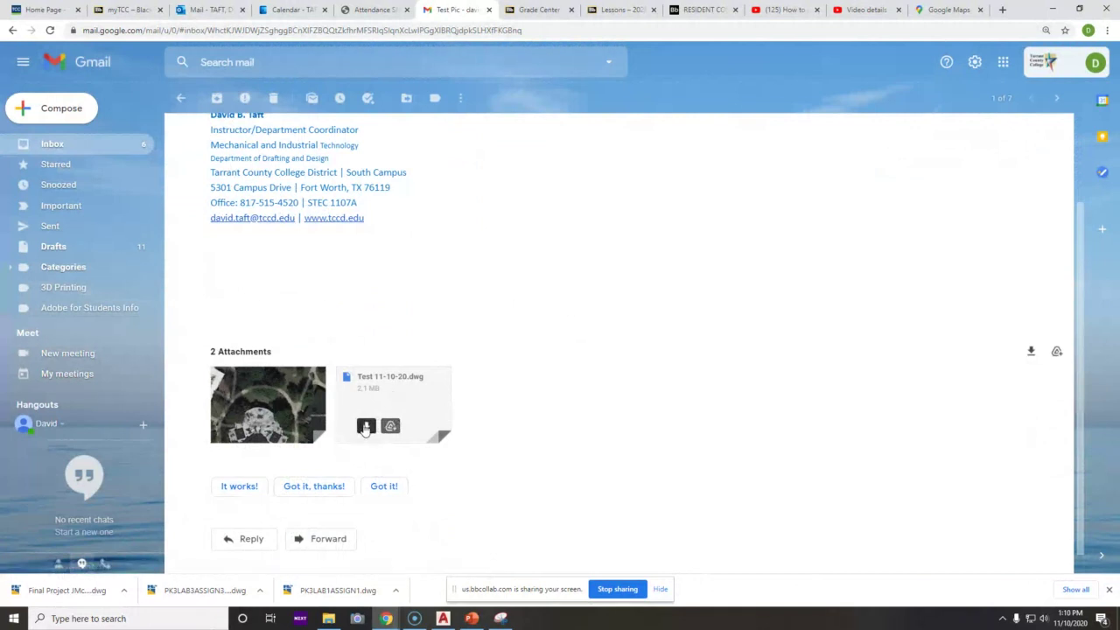
Switch to AutoCAD and open the downloaded Test 11-10-20 drawing from the Downloads folder
click(442, 618)
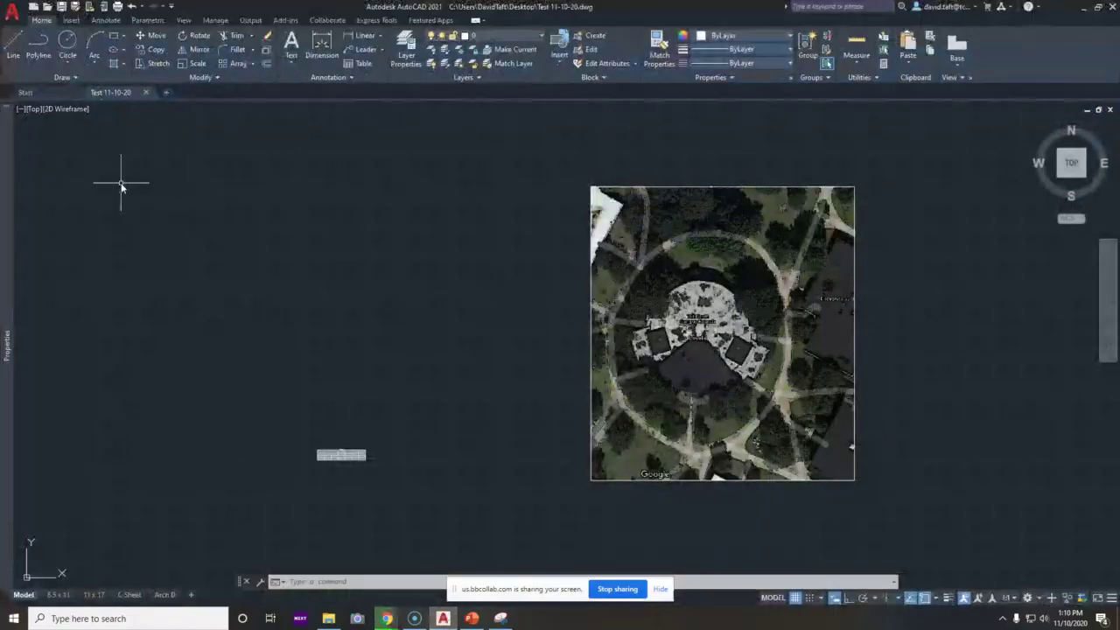
click(48, 8)
click(463, 187)
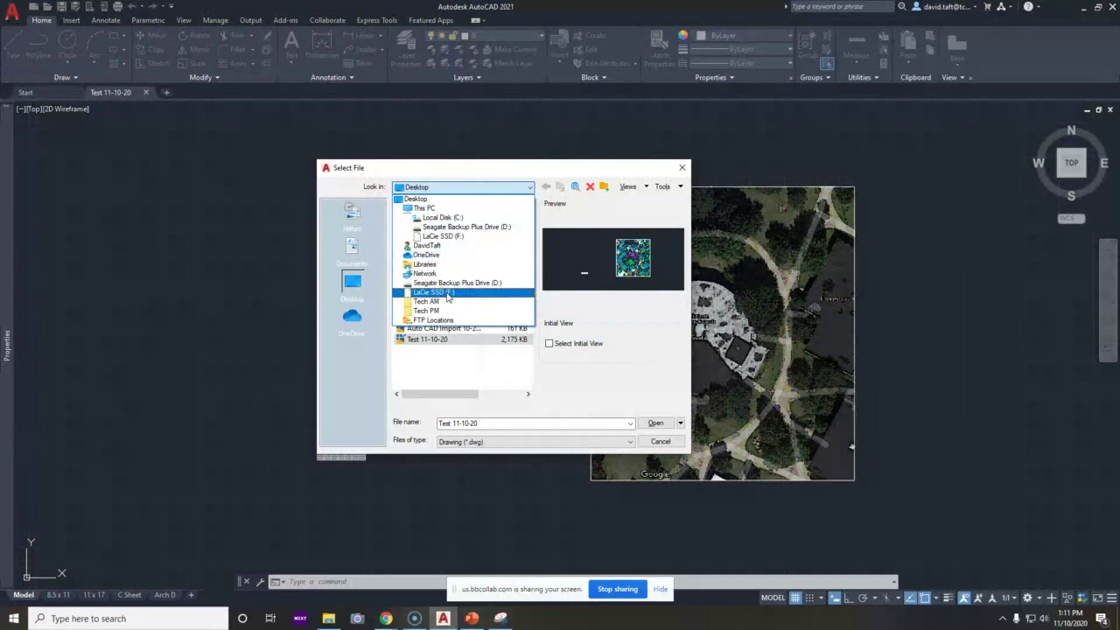
click(427, 209)
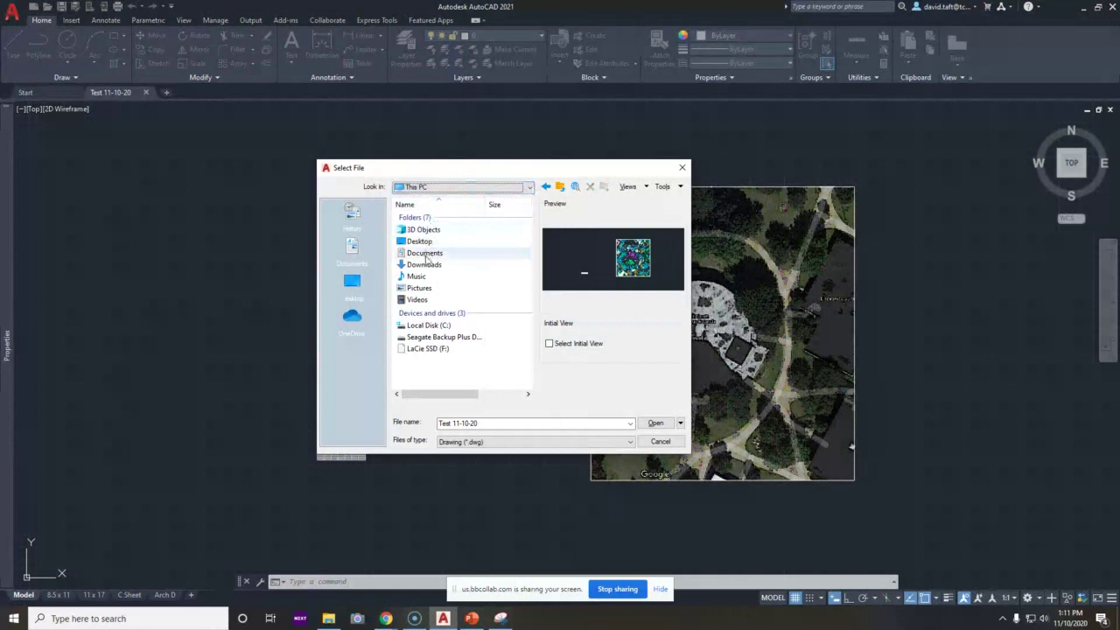
click(424, 266)
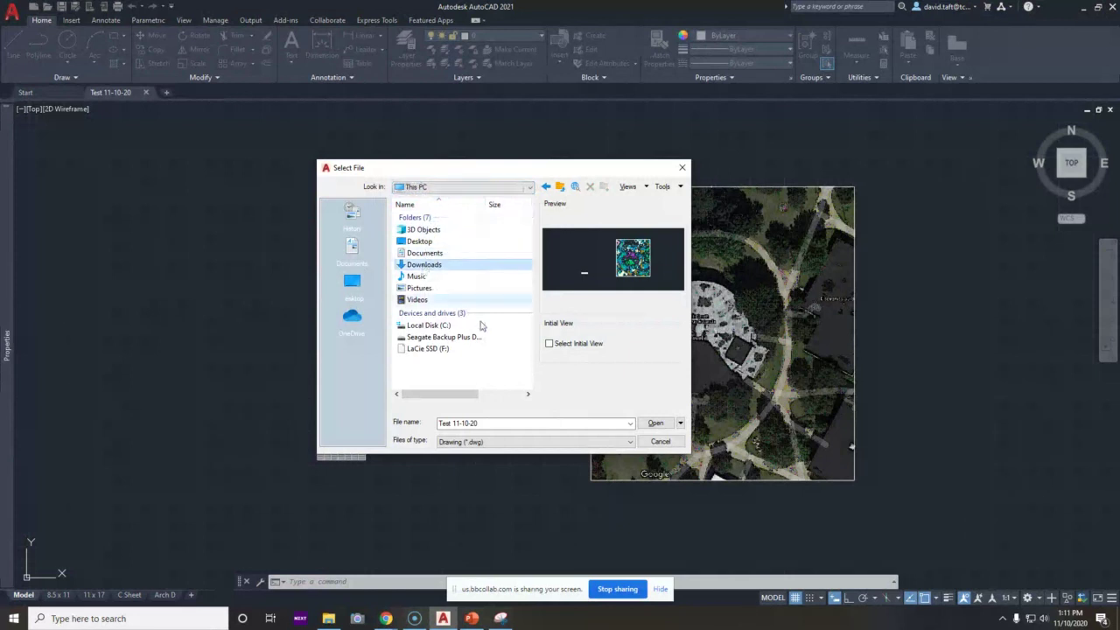
click(652, 423)
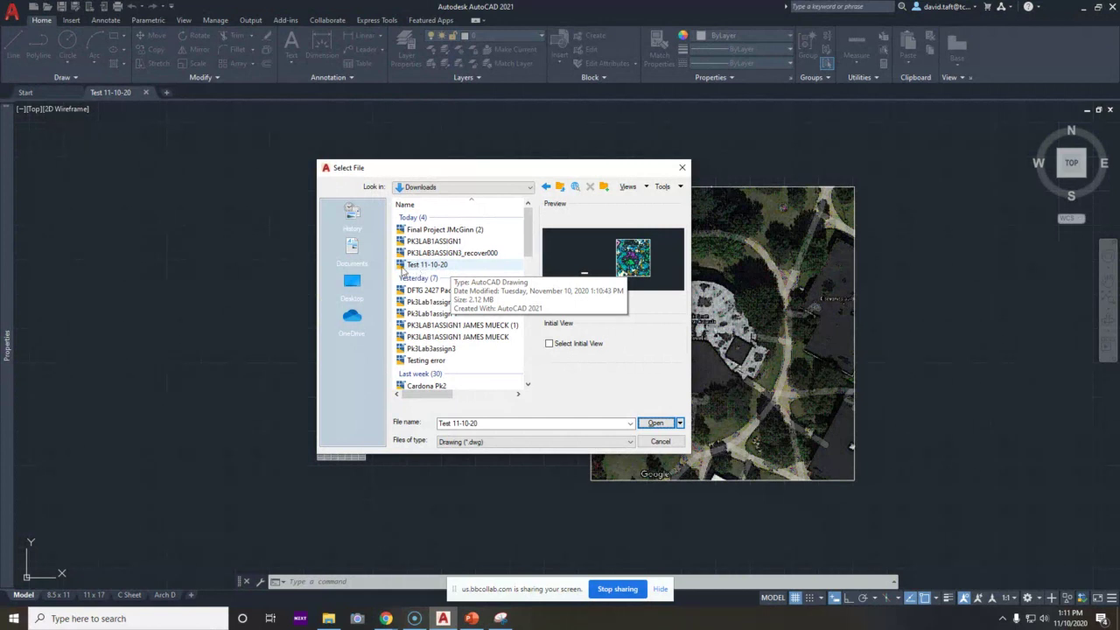
click(401, 267)
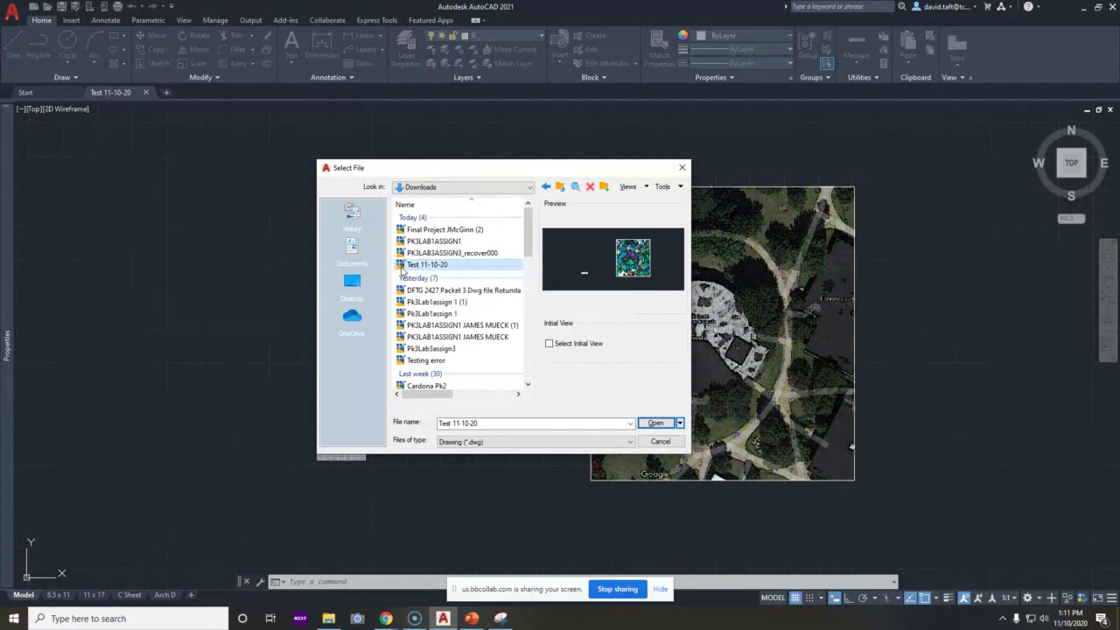
click(656, 423)
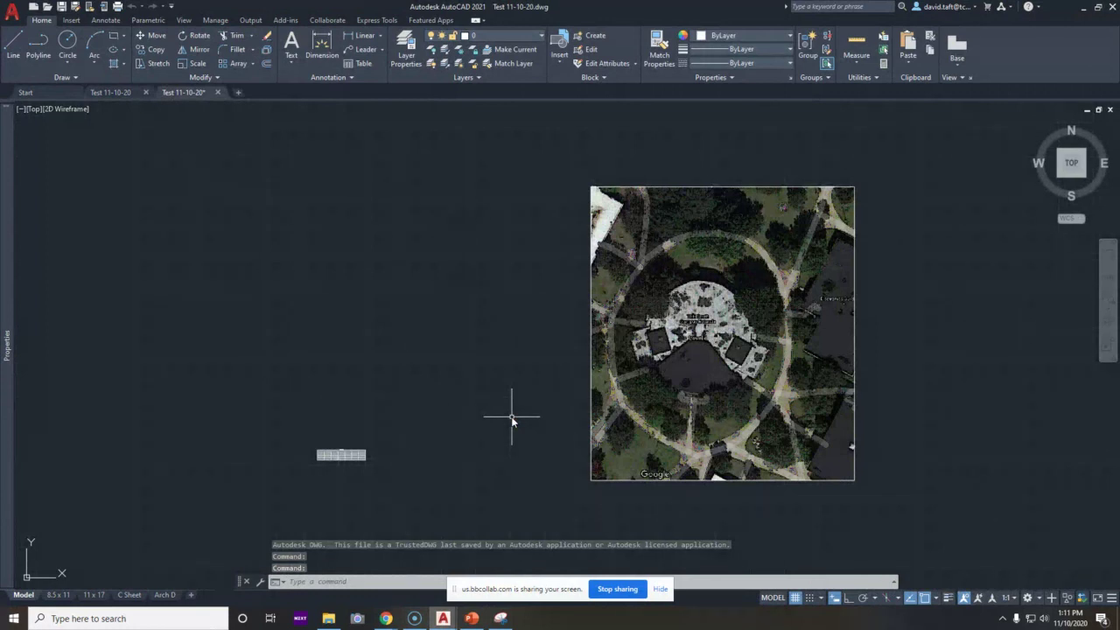
On the Arch D layout, enlarge and center the aerial image inside the viewport, and return to paper space
click(164, 595)
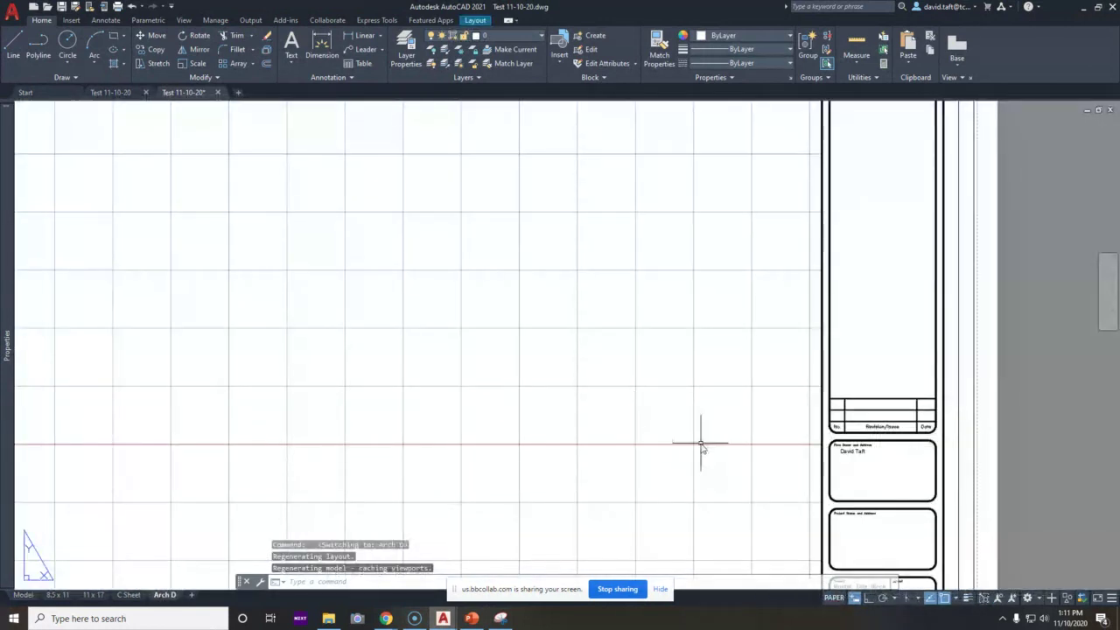
scroll(753, 450, down, 5)
scroll(718, 445, up, 2)
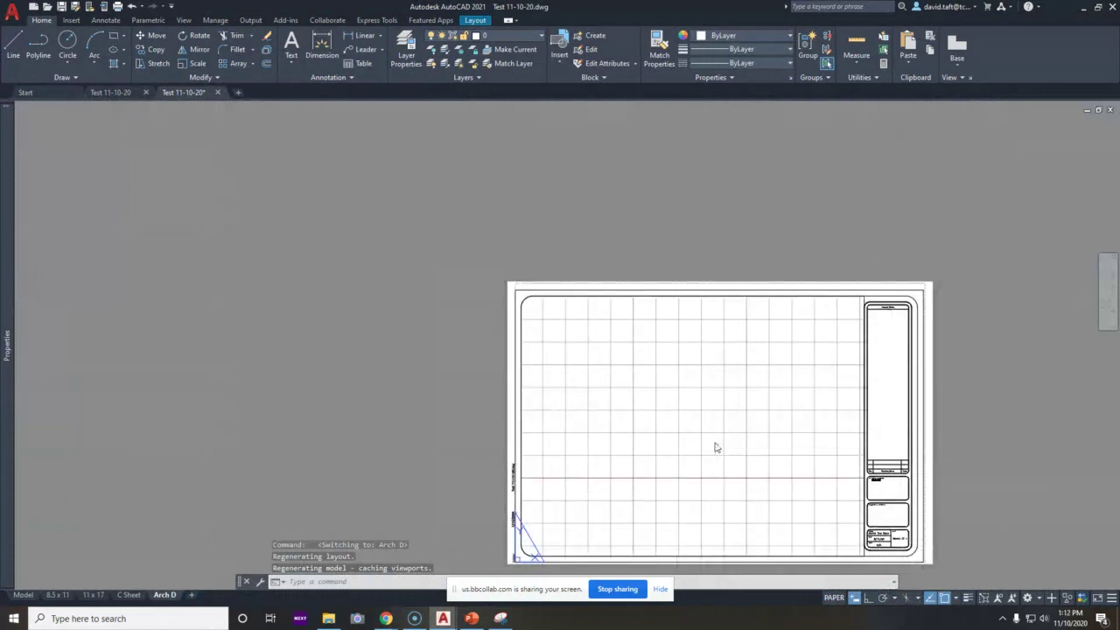
double_click(716, 448)
middle_click(716, 446)
middle_click(716, 446)
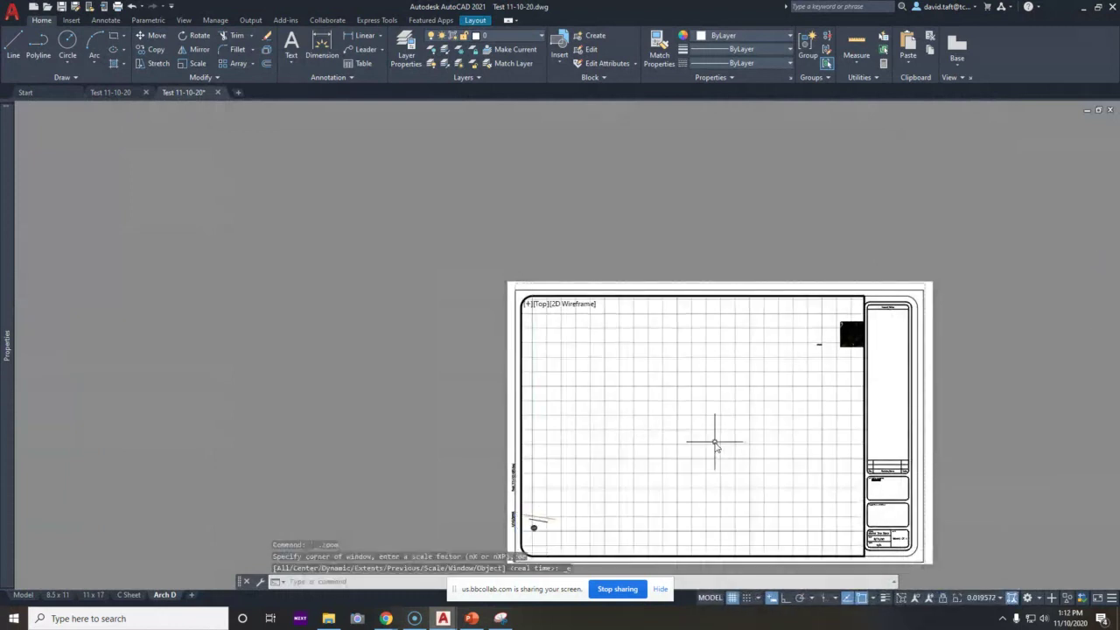
middle_drag(733, 432, 637, 488)
scroll(688, 460, up, 6)
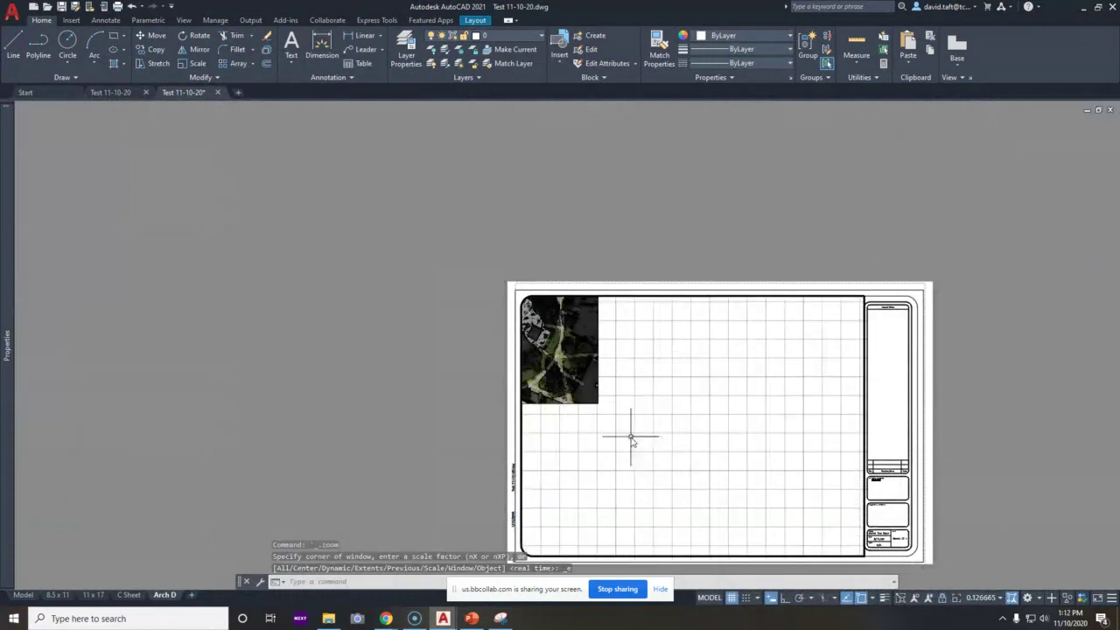
middle_drag(631, 438, 794, 551)
scroll(585, 456, up, 2)
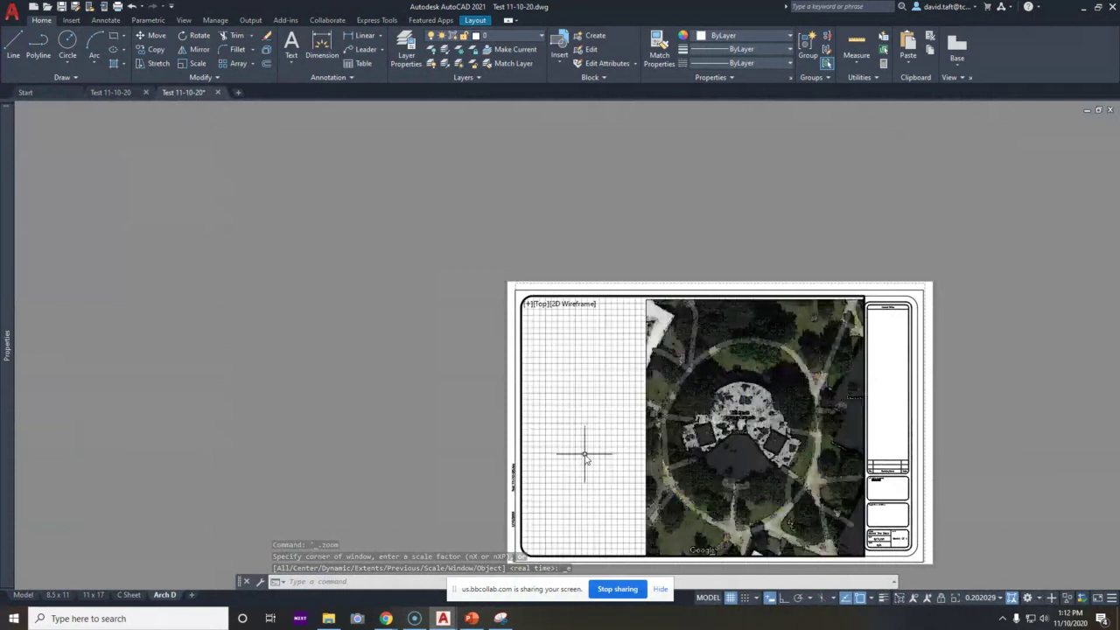
middle_drag(585, 455, 517, 453)
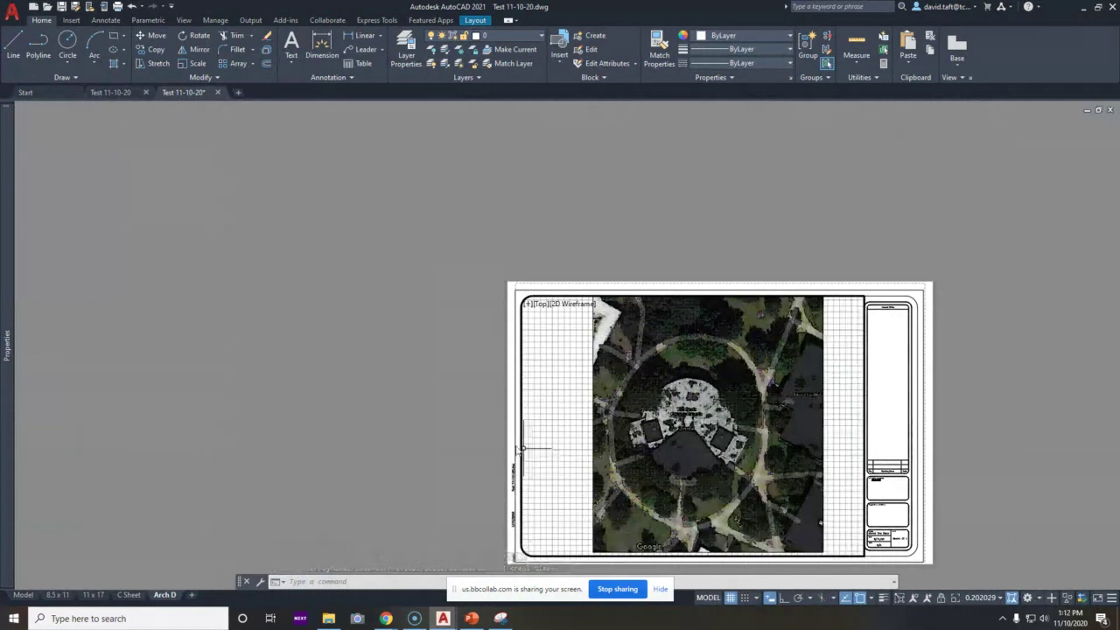
double_click(311, 390)
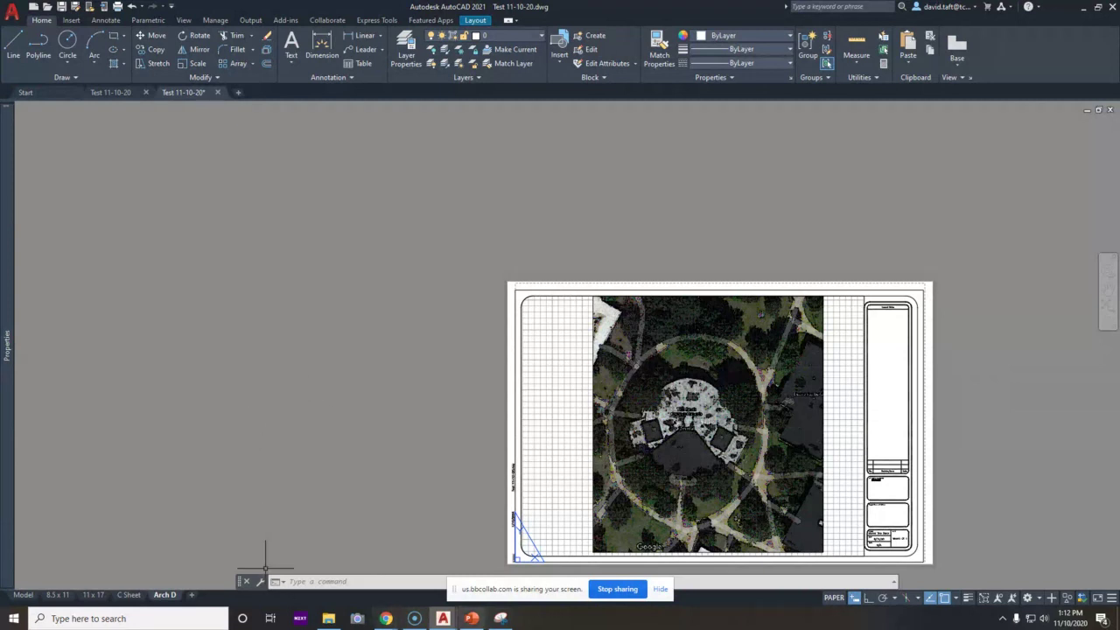
Close the Snipping Tool, show the Desktop folder's files in File Explorer, and minimize that window
click(501, 619)
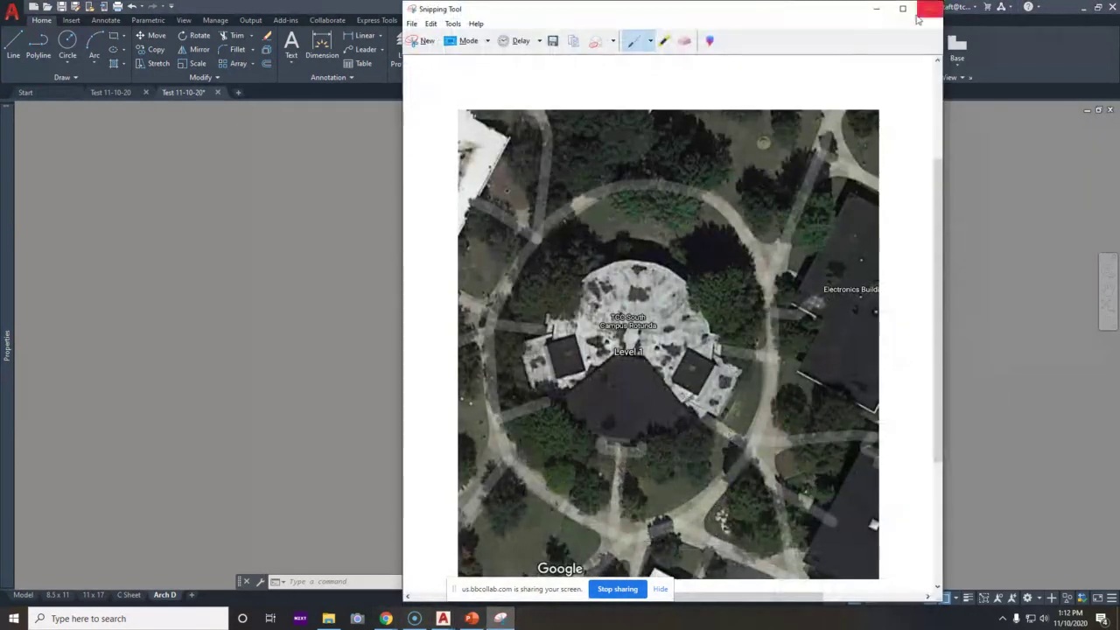
click(930, 11)
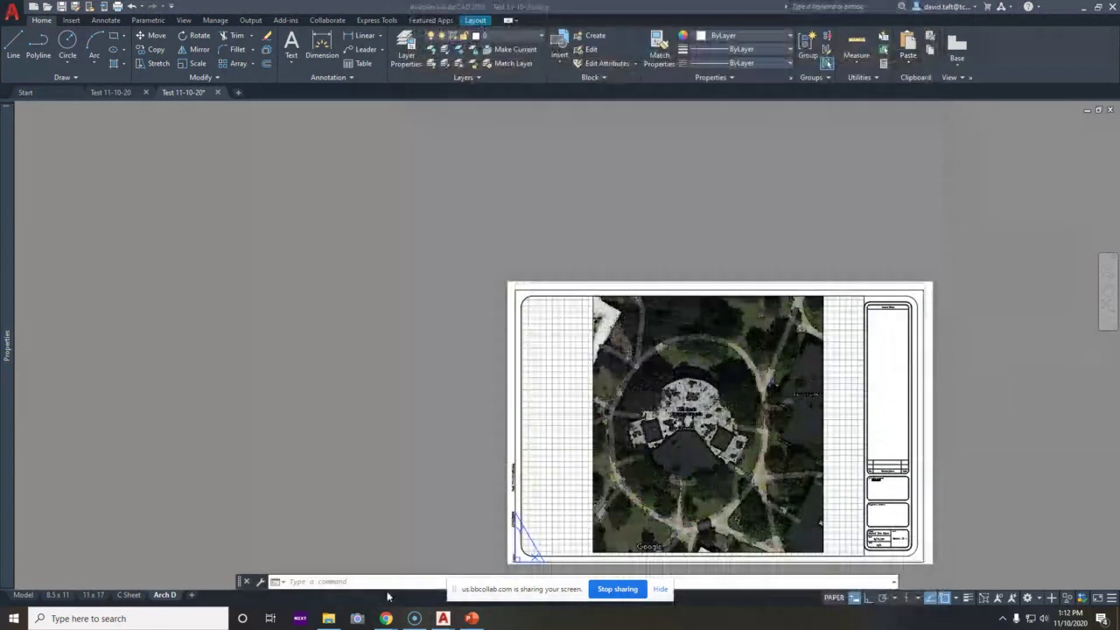
click(326, 619)
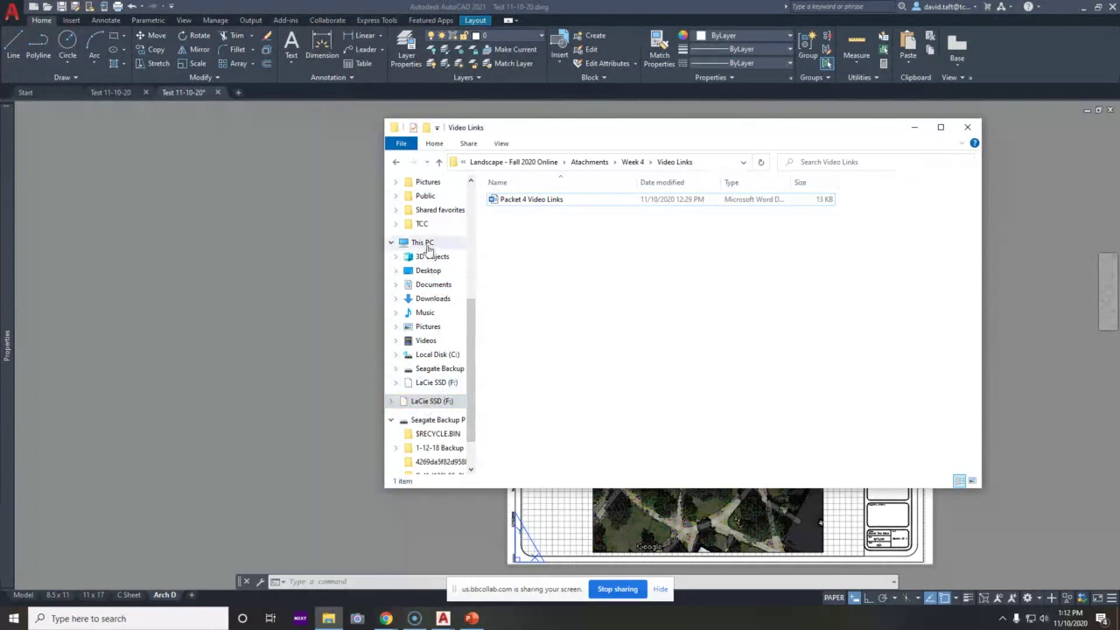
click(428, 271)
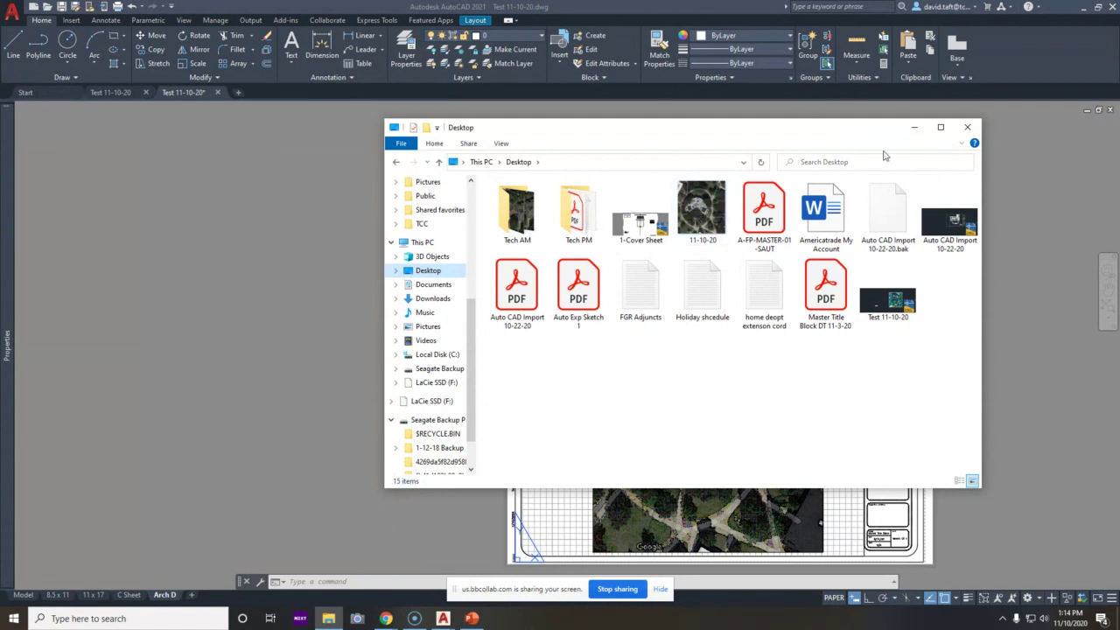
click(912, 132)
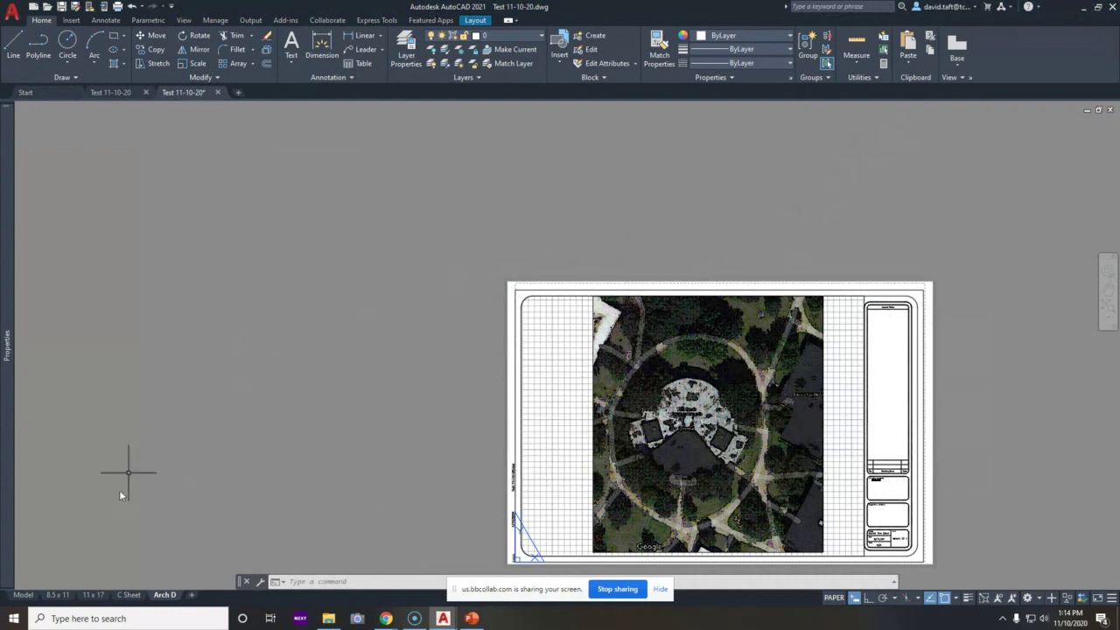
Return to model space and compare the aerial image in the downloaded drawing with the original Desktop drawing
click(21, 596)
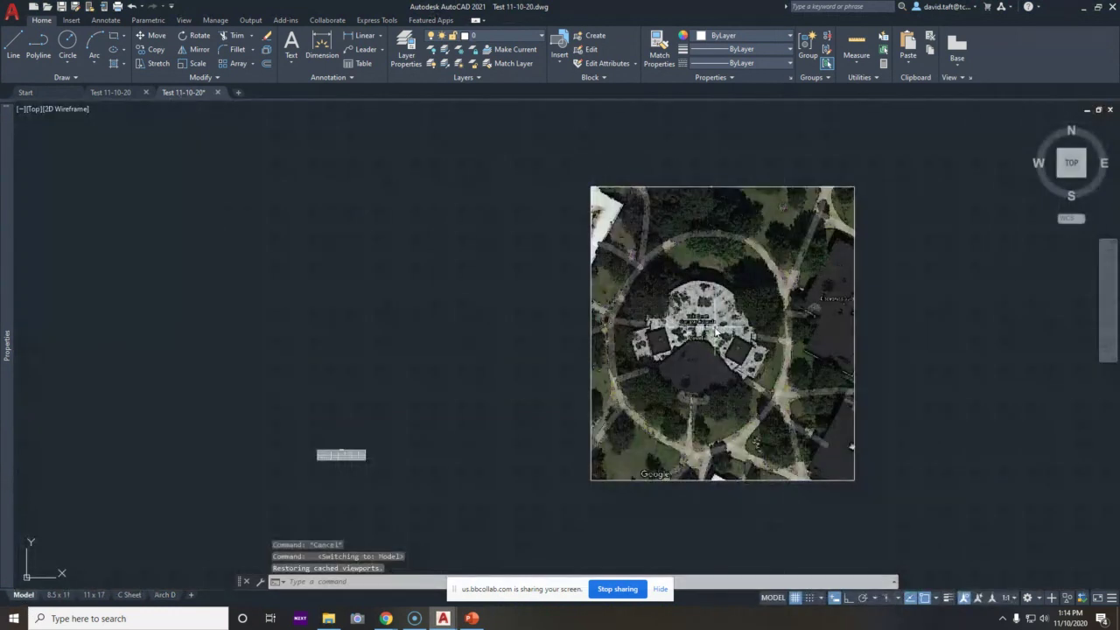
click(716, 331)
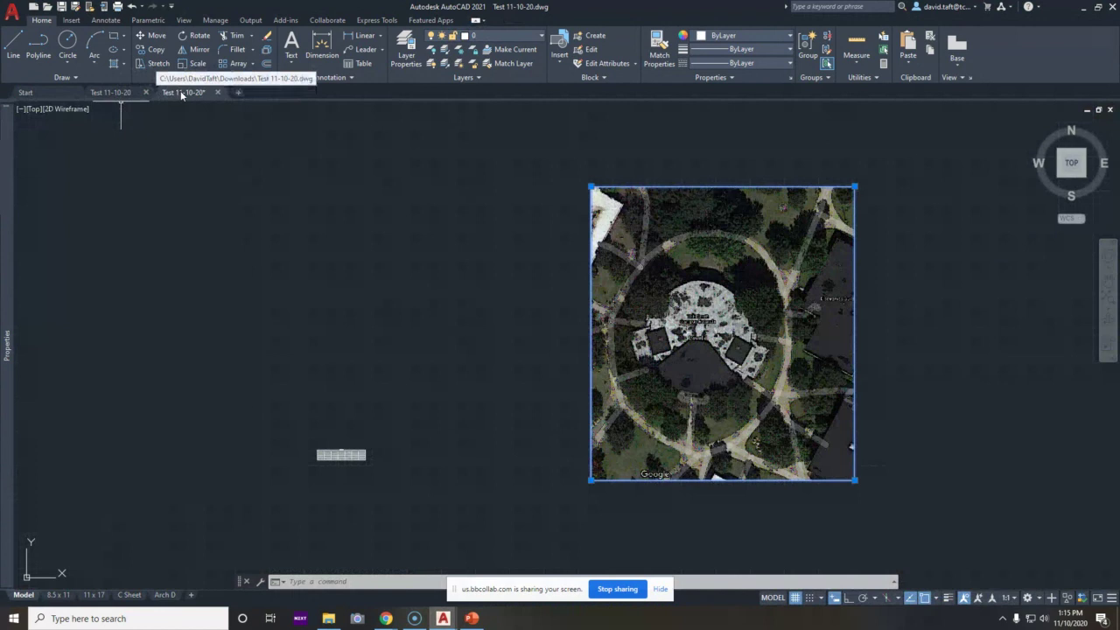
key(Escape)
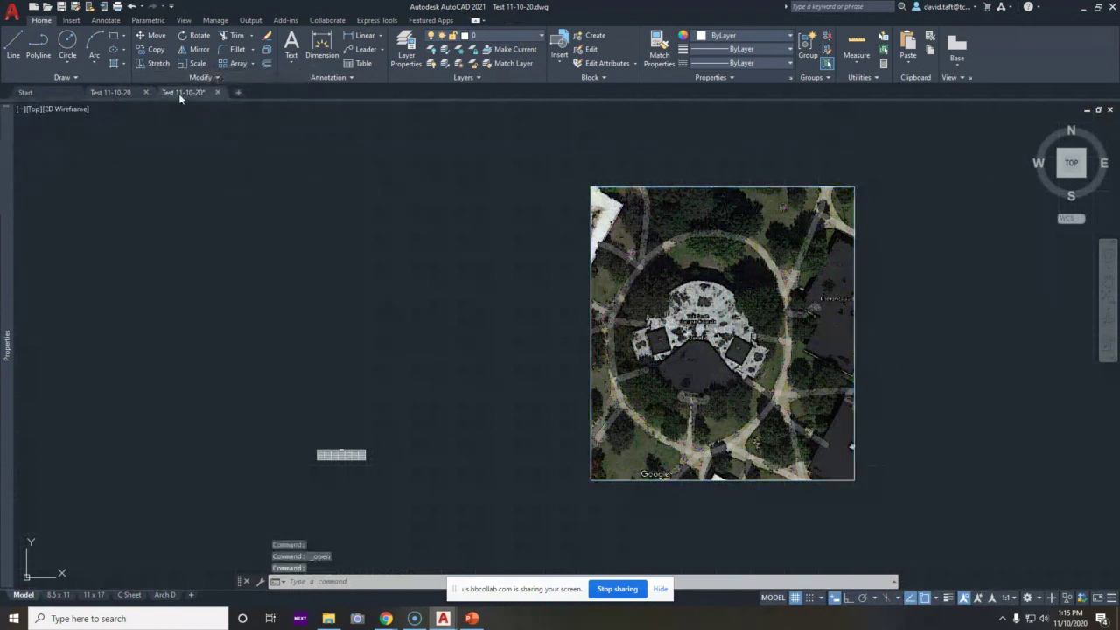
click(123, 93)
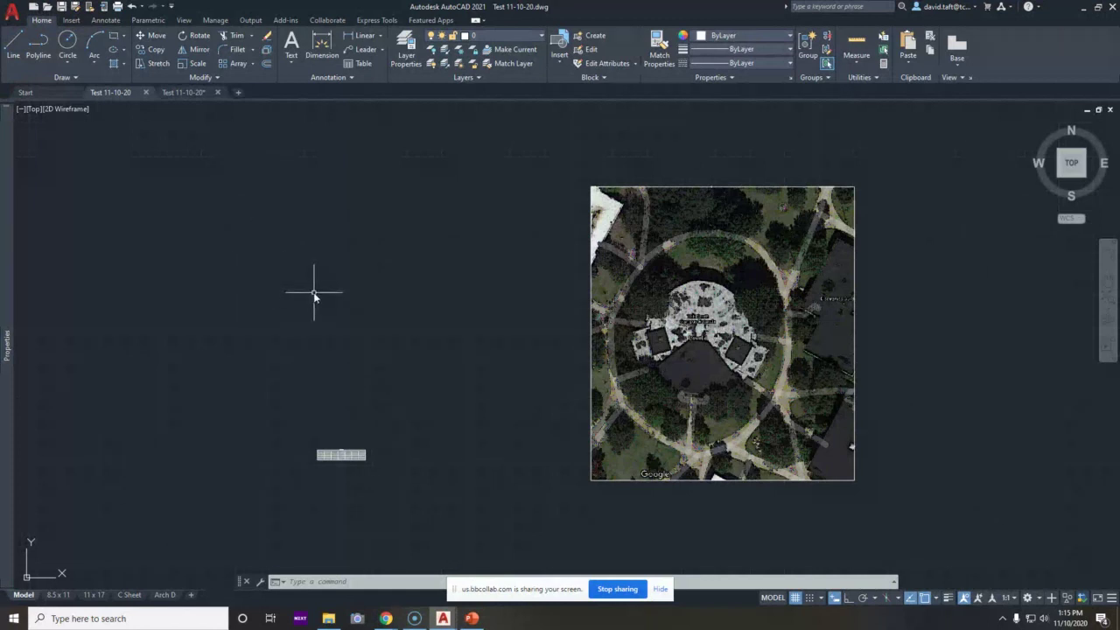
click(374, 284)
click(374, 284)
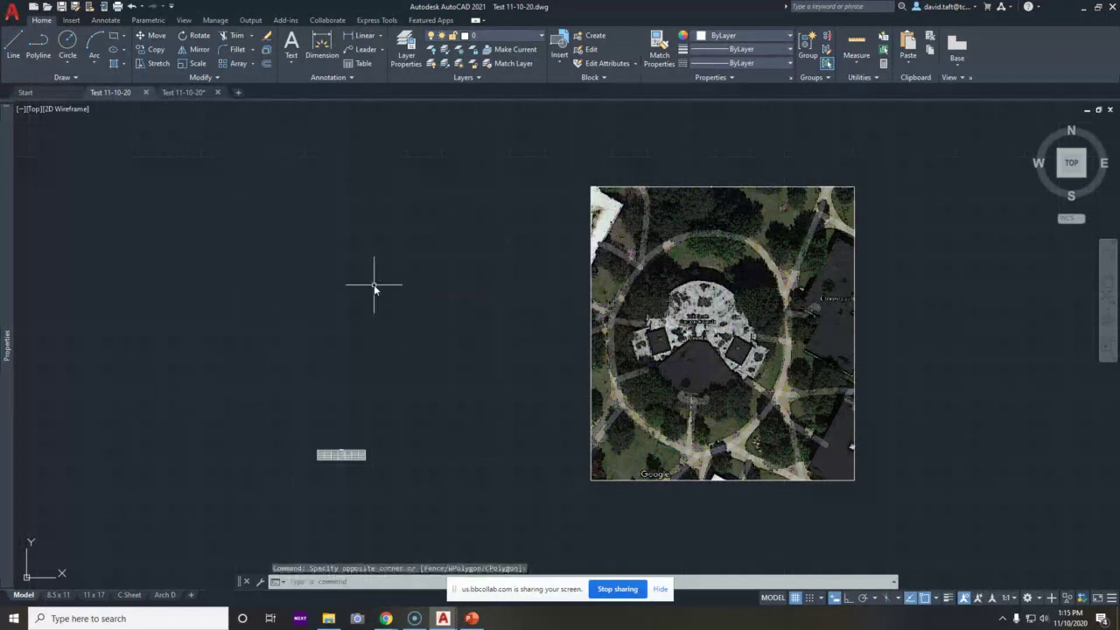